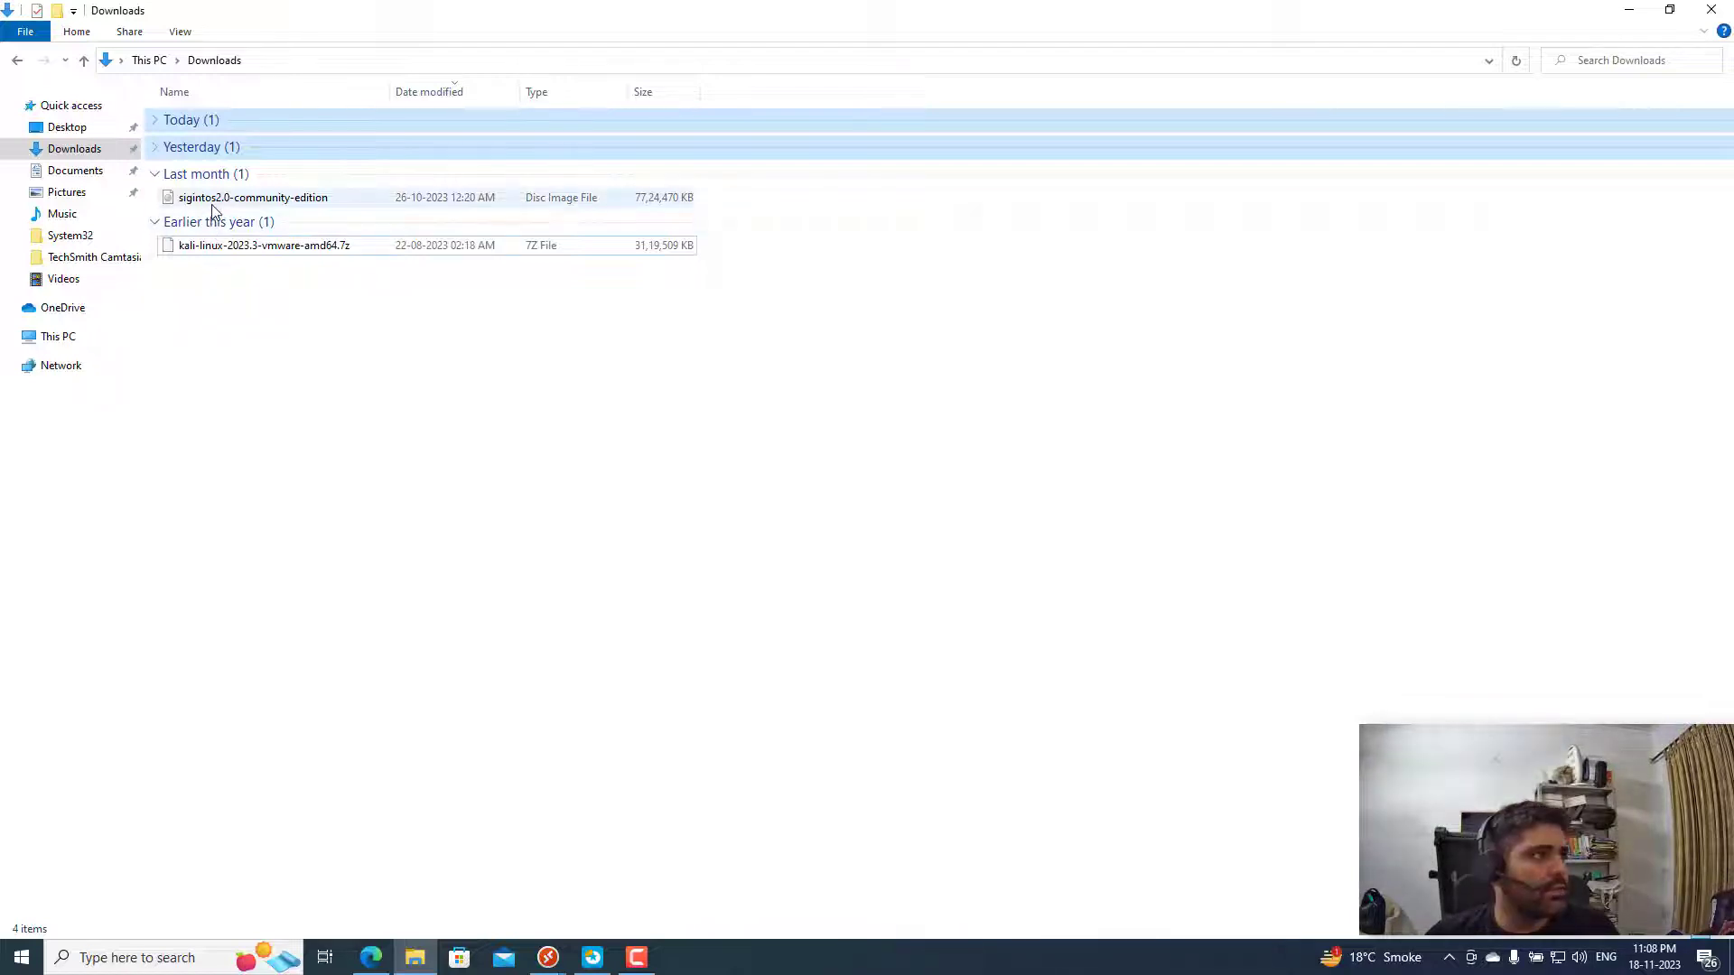
# Launch VMware Workstation Pro 17 from the Start menu search
pyautogui.click(27, 957)
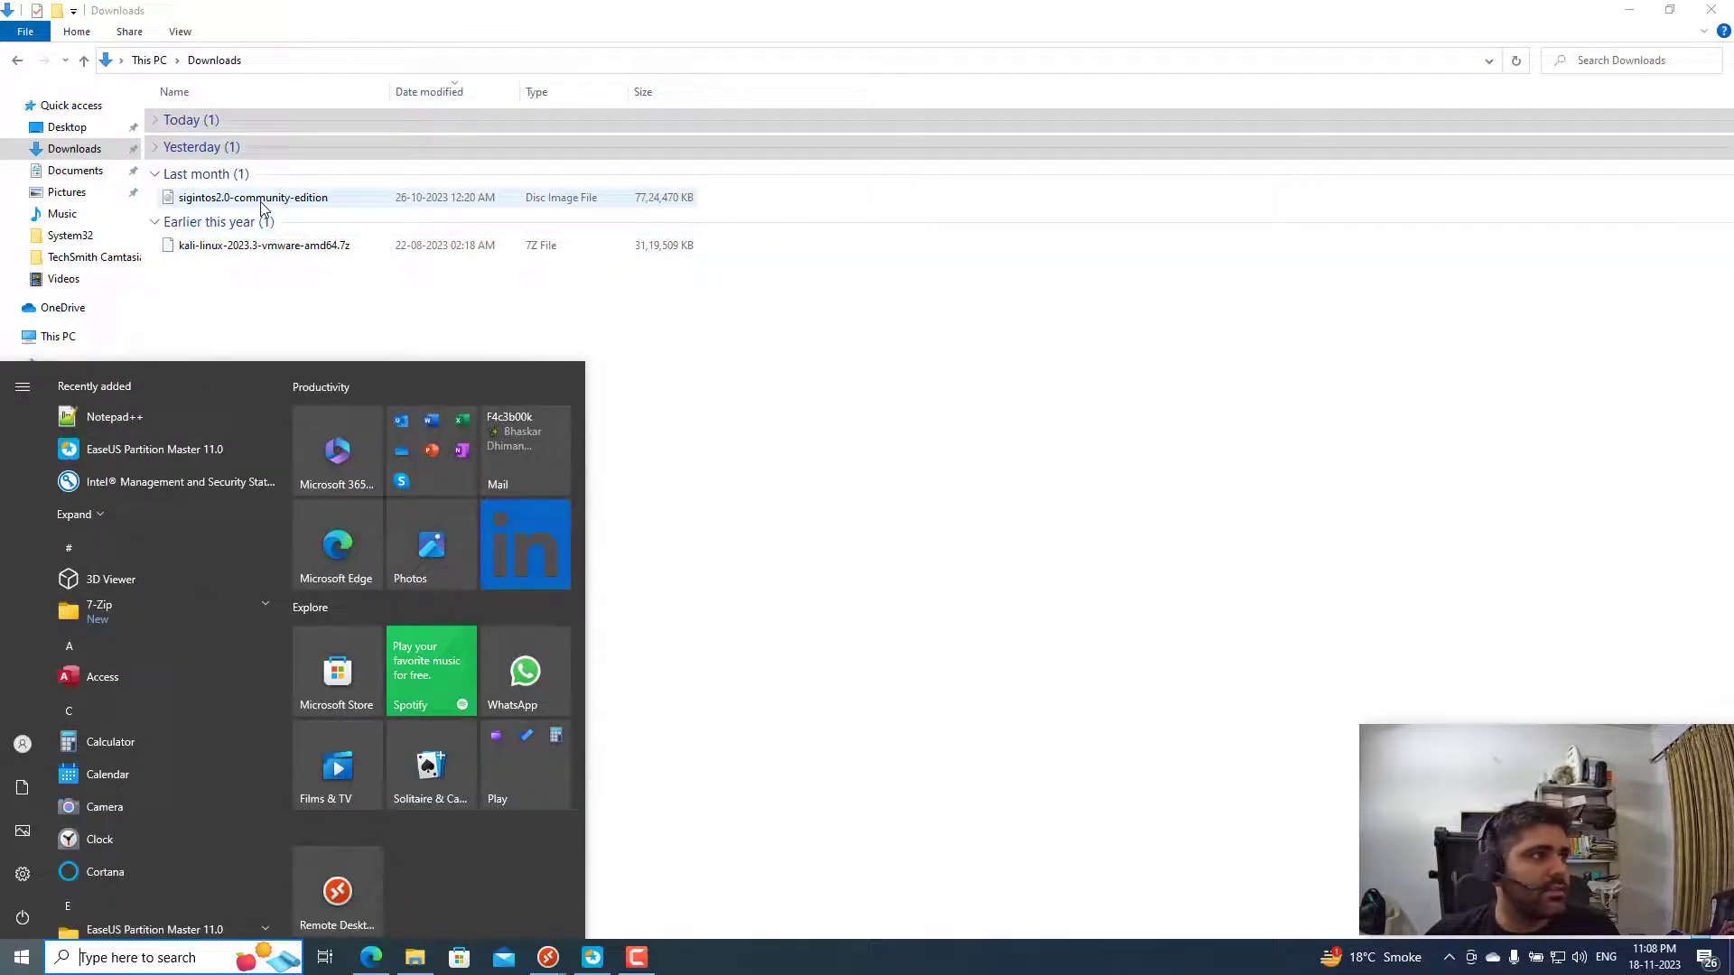
pyautogui.write('vma')
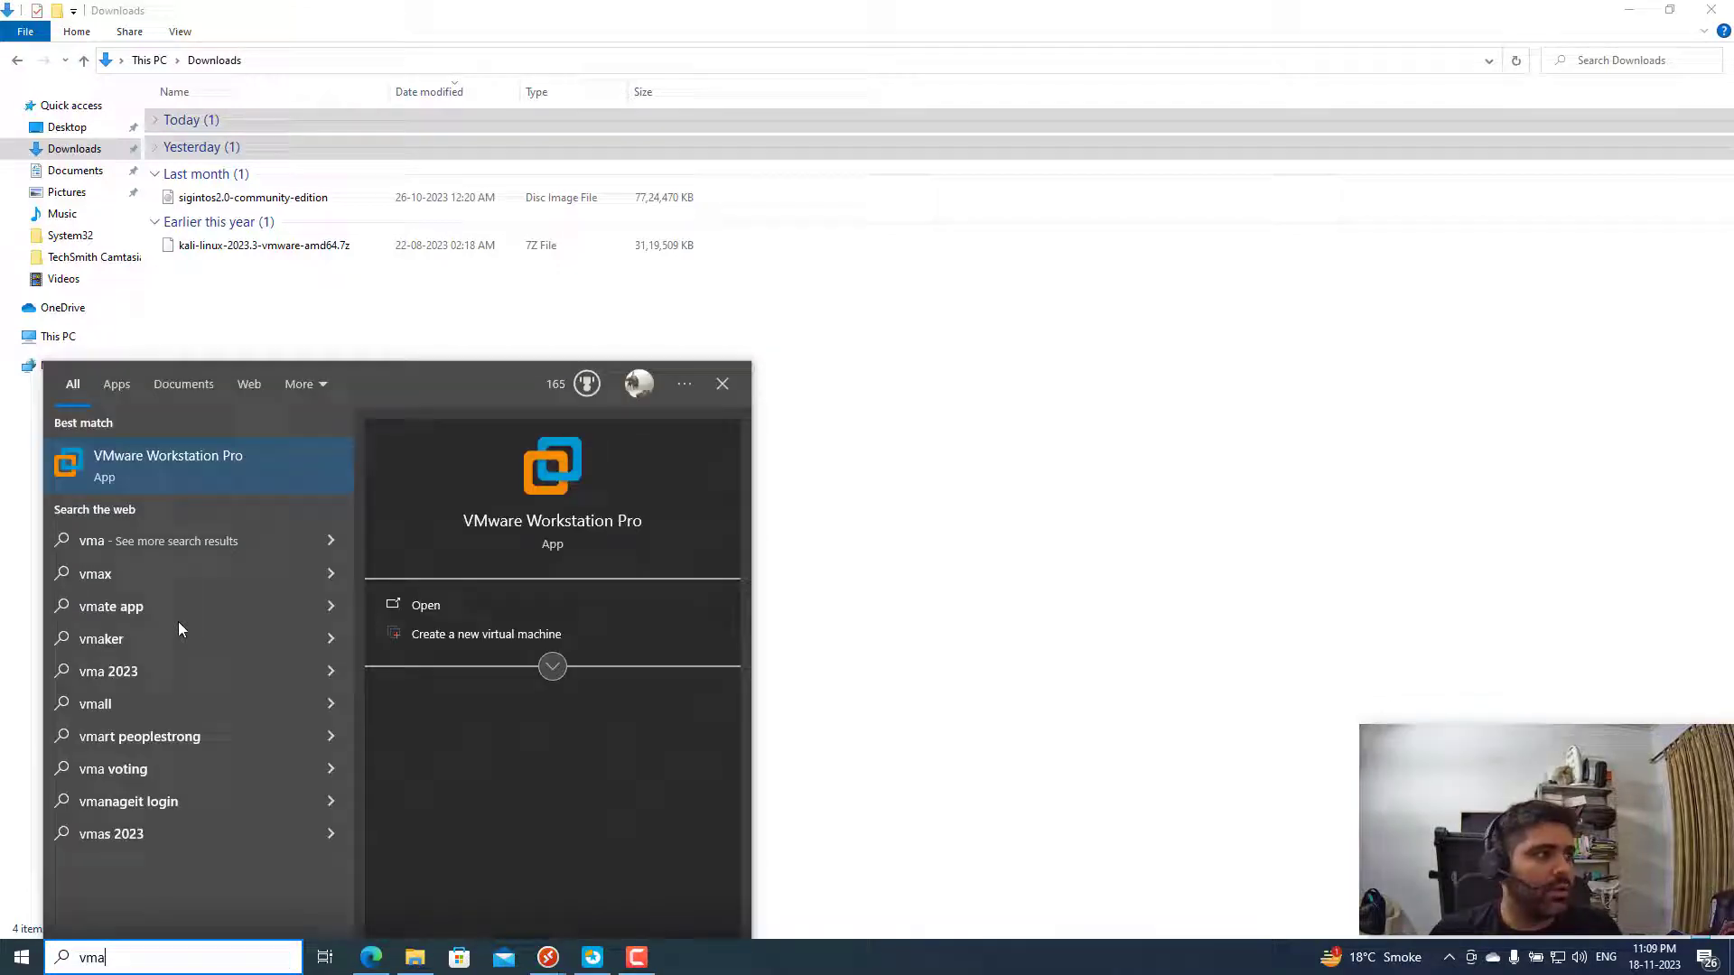
pyautogui.press('Return')
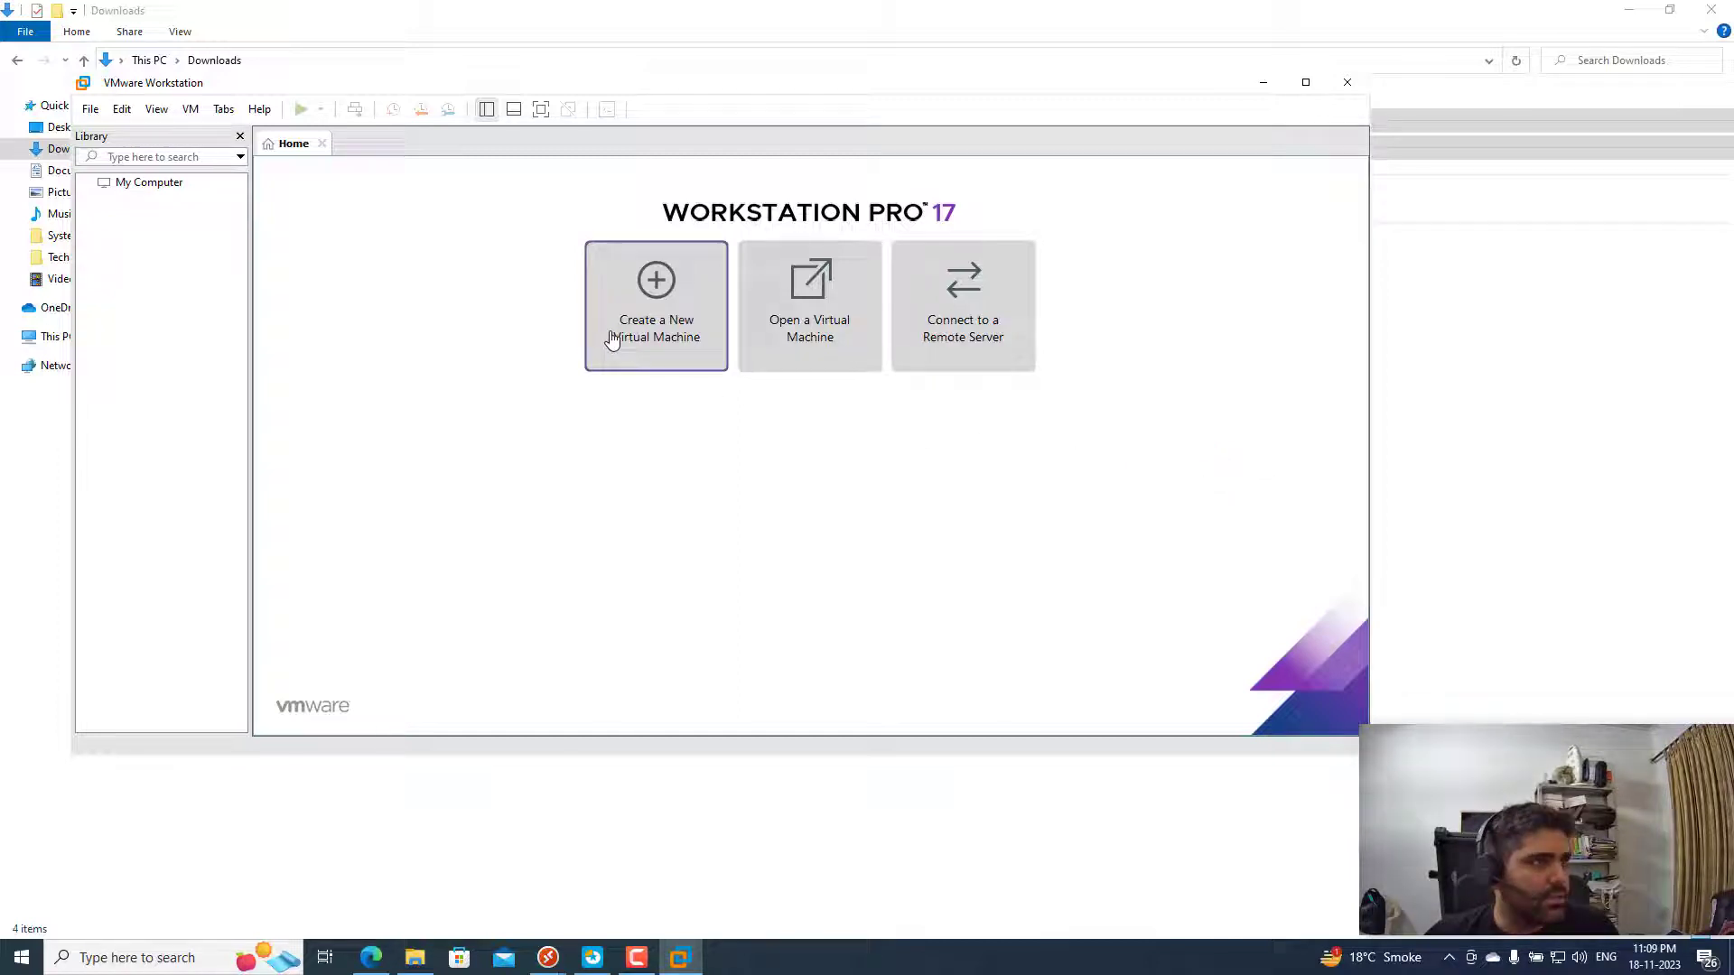
# Start the New Virtual Machine Wizard and continue with the Typical configuration
pyautogui.click(640, 320)
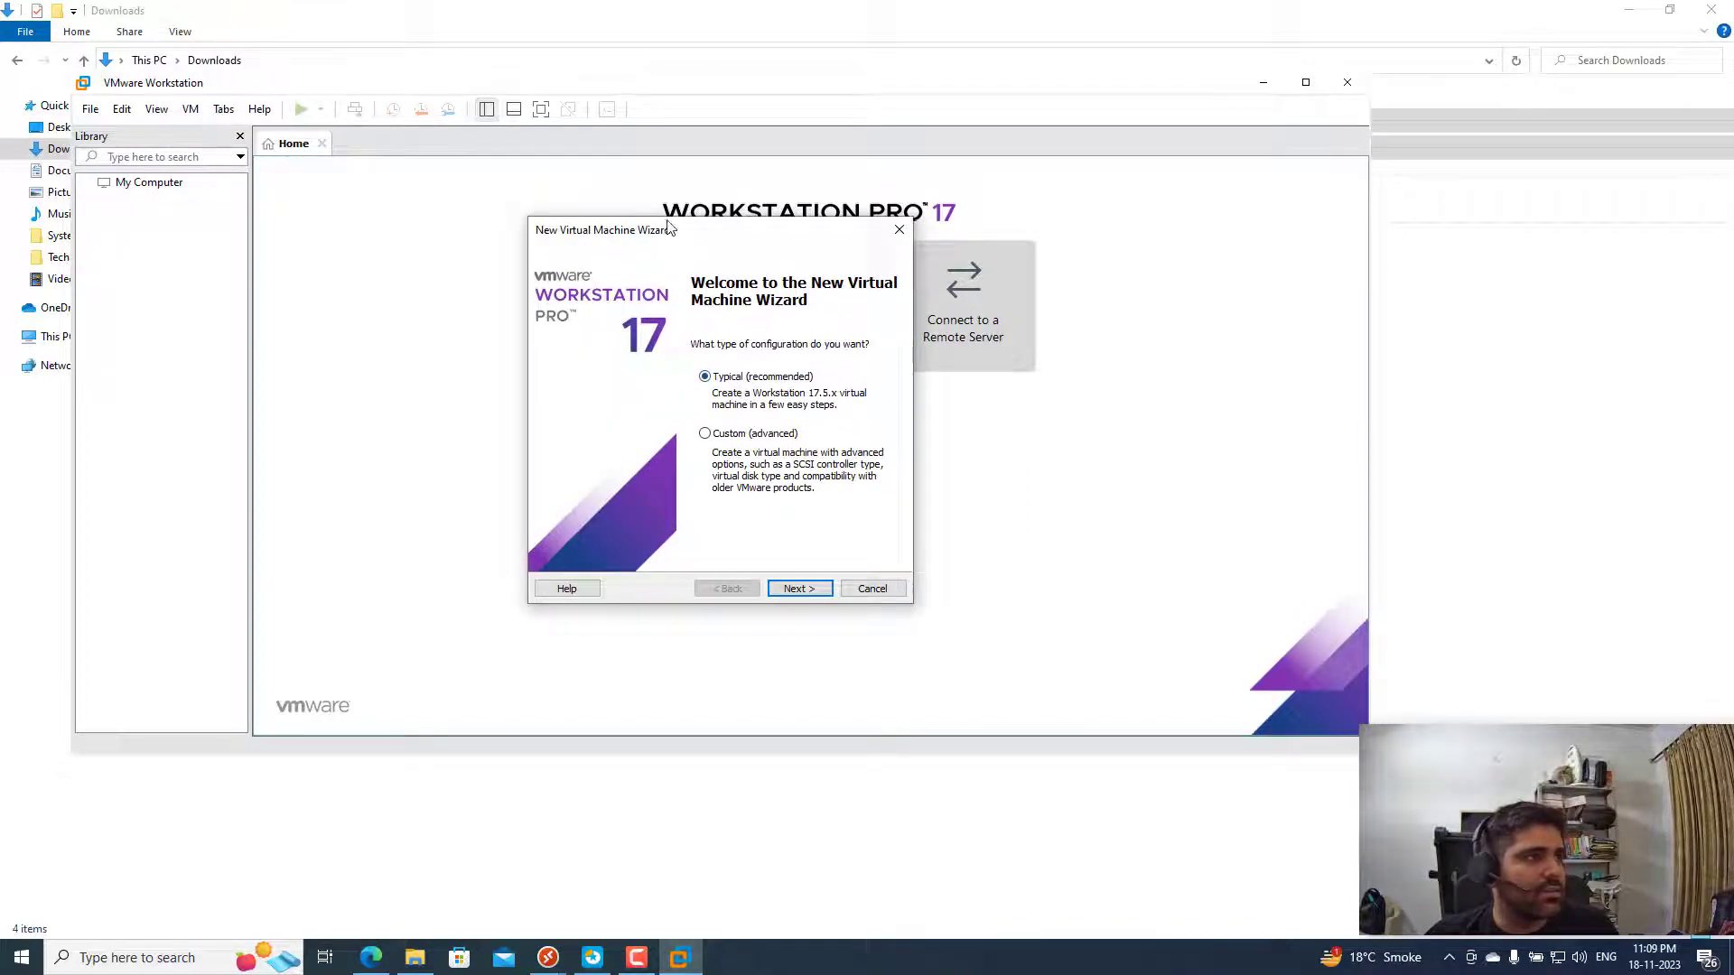
pyautogui.moveTo(668, 231); pyautogui.dragTo(772, 206)
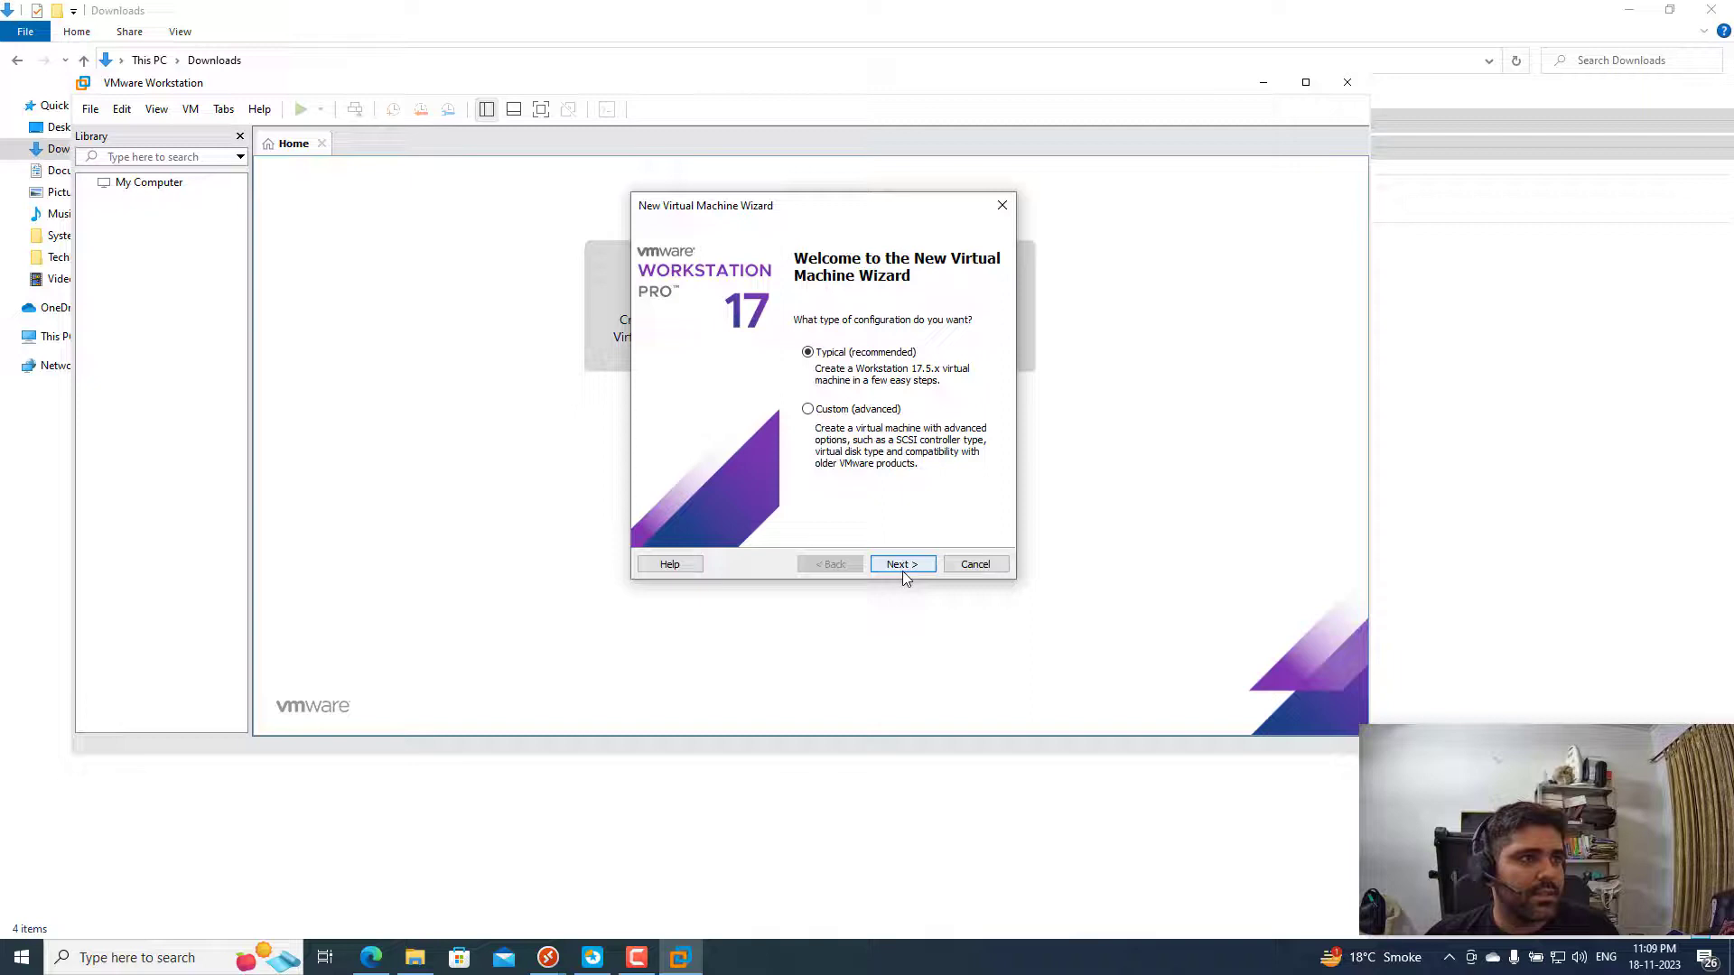
pyautogui.click(903, 566)
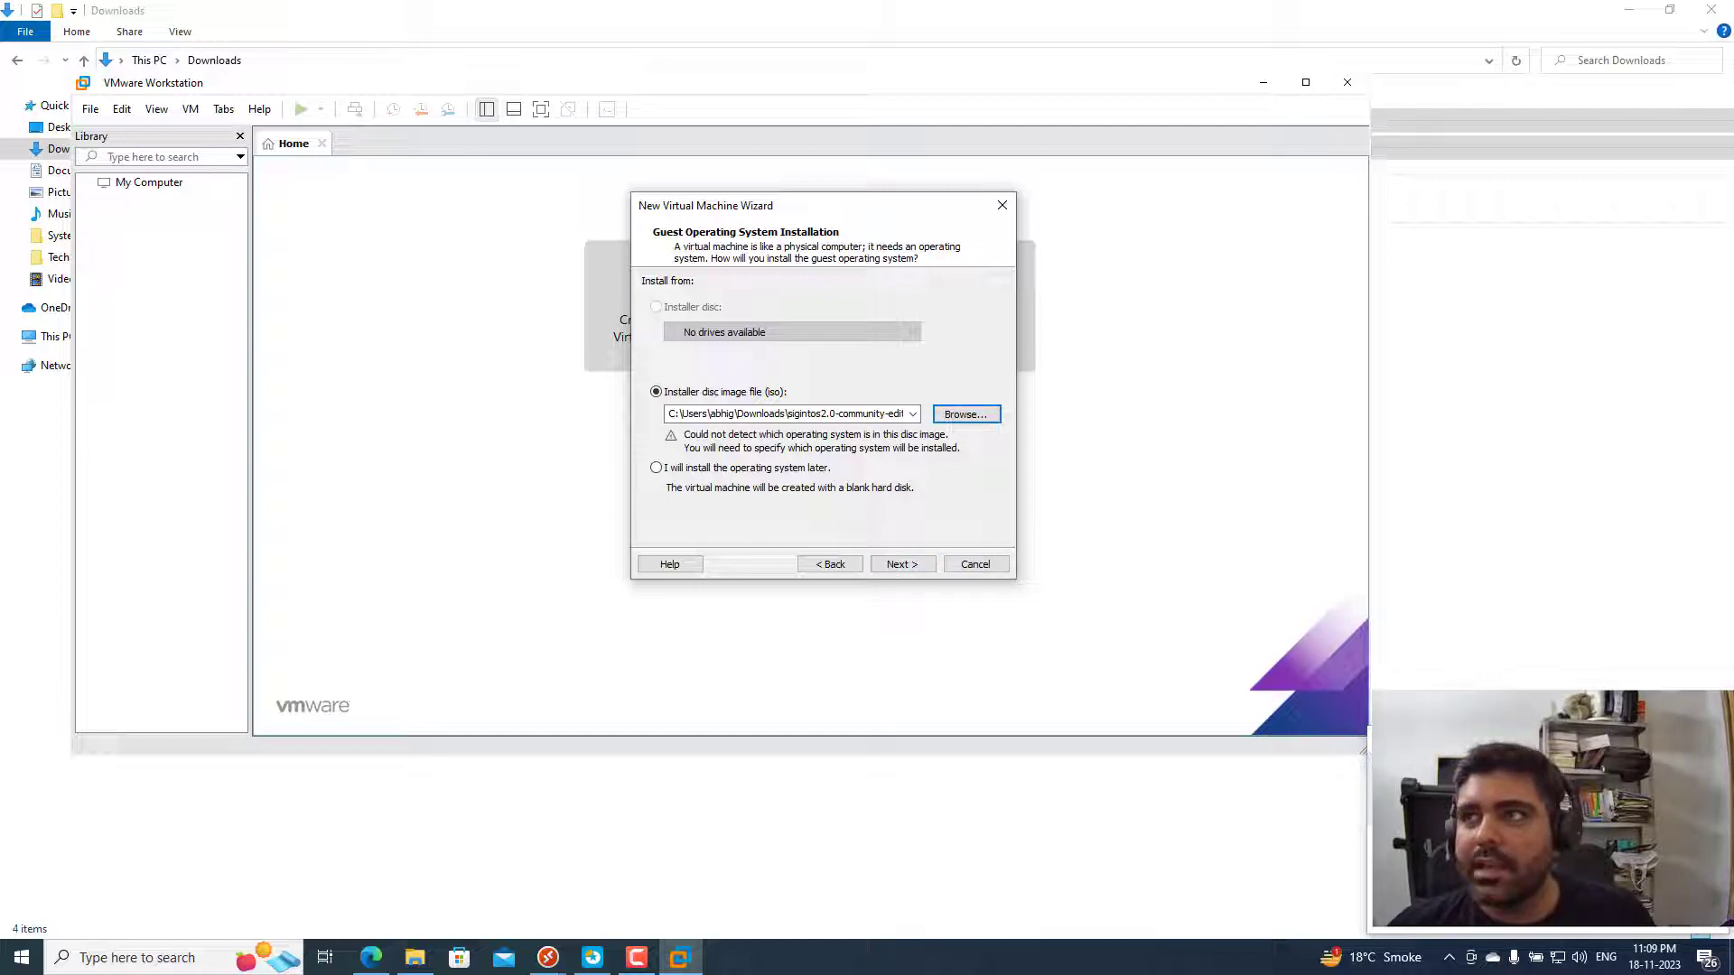
pyautogui.hotkey('alt', 'Tab')
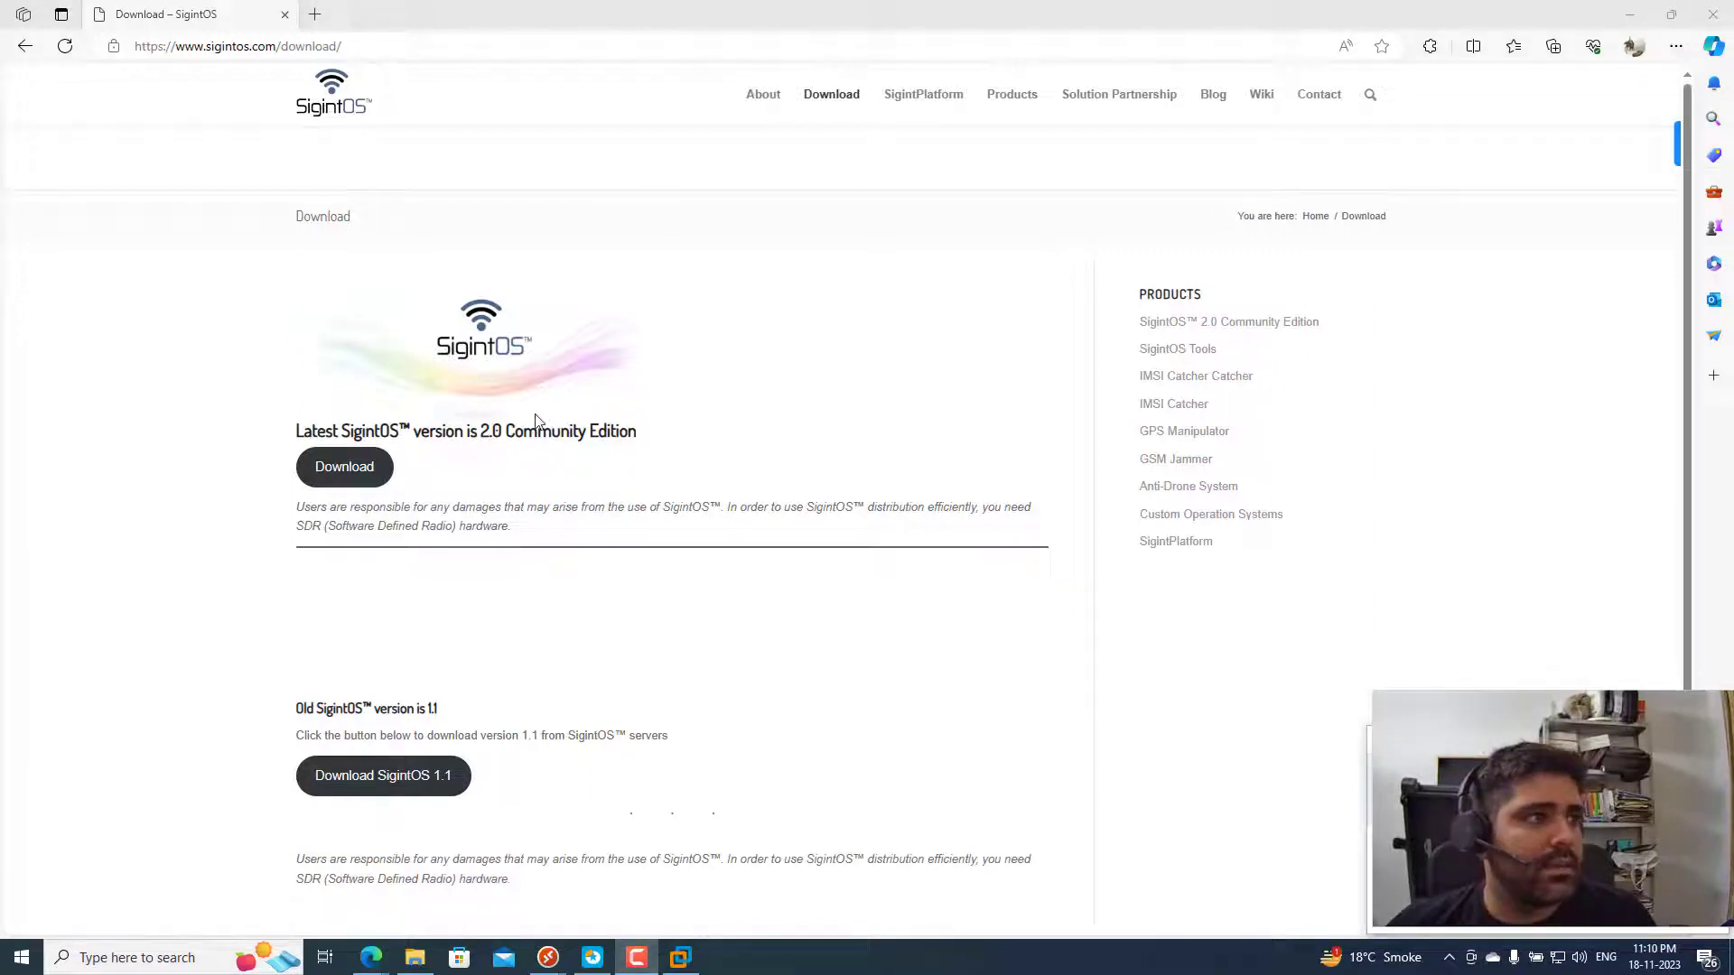
pyautogui.click(1631, 14)
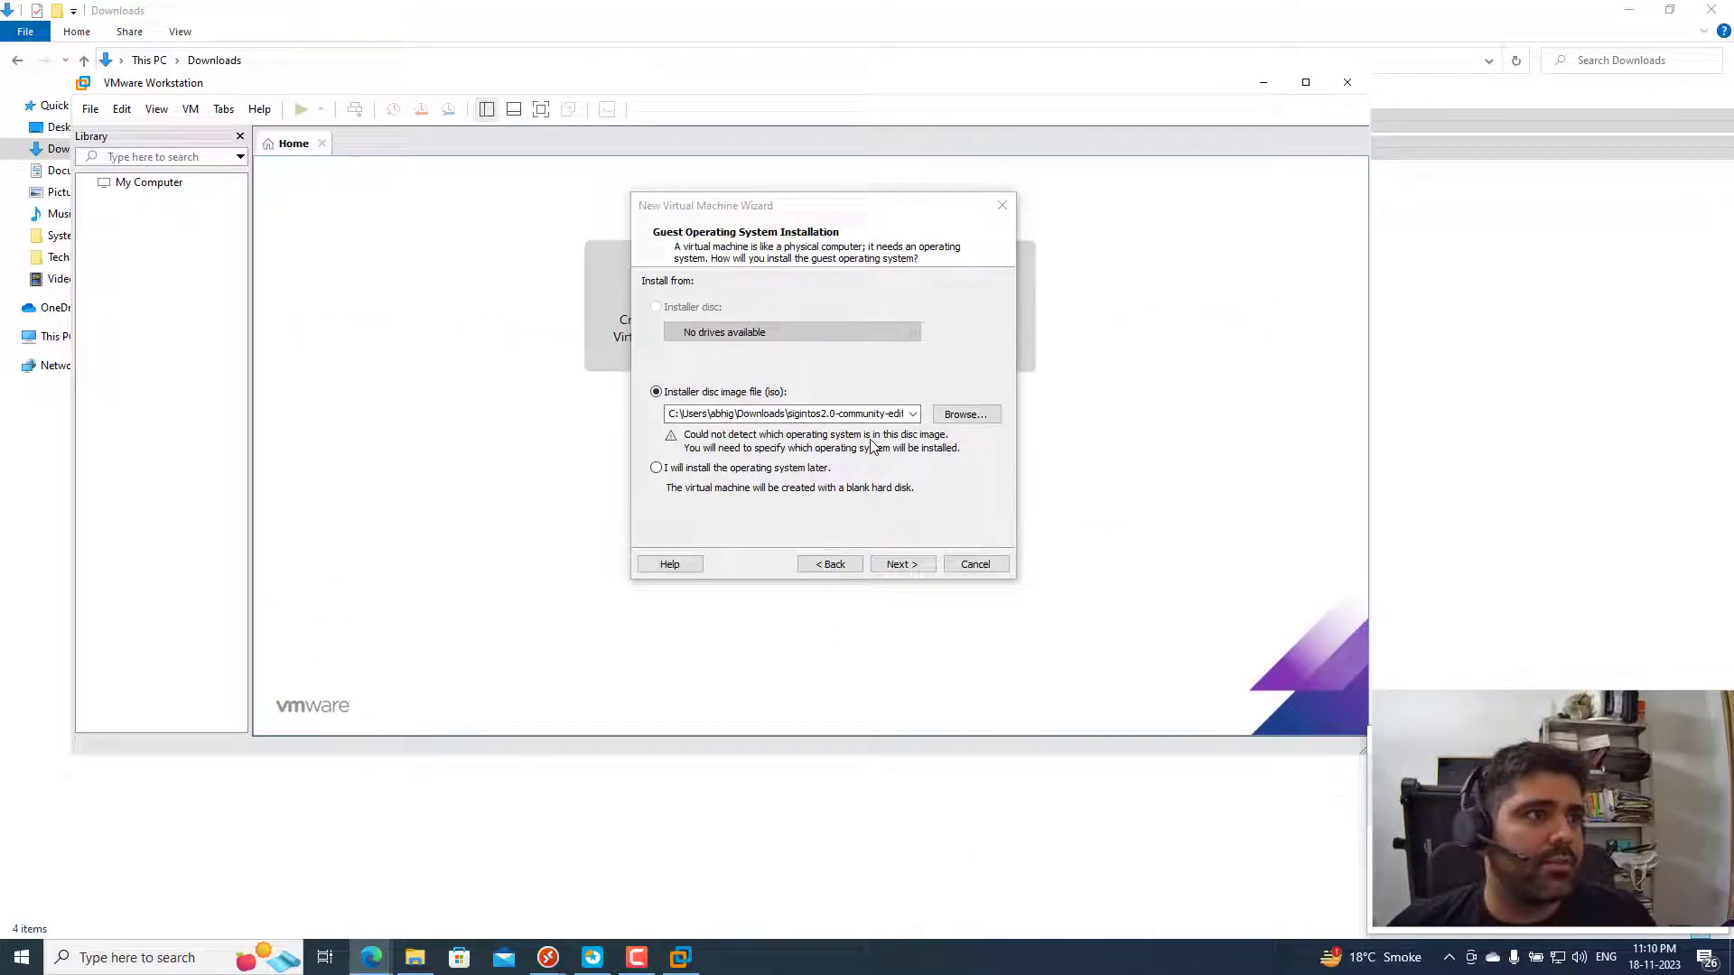
# Set the guest operating system type to Other with version Other
pyautogui.click(905, 563)
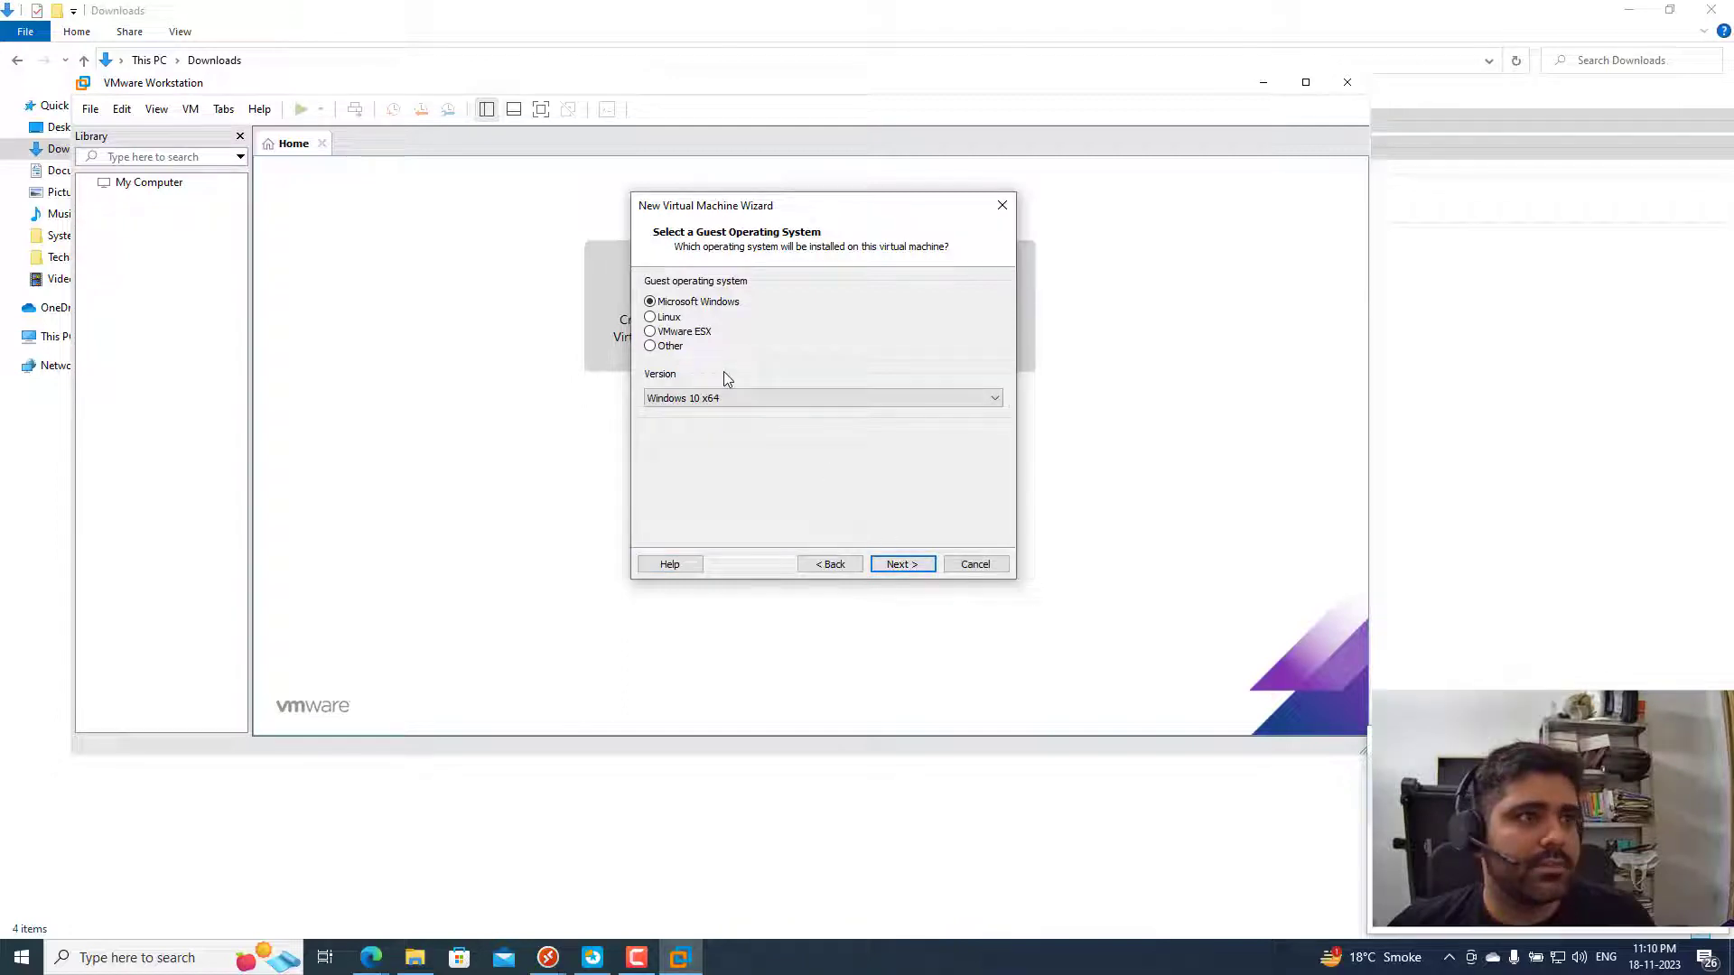
pyautogui.click(651, 346)
pyautogui.click(763, 398)
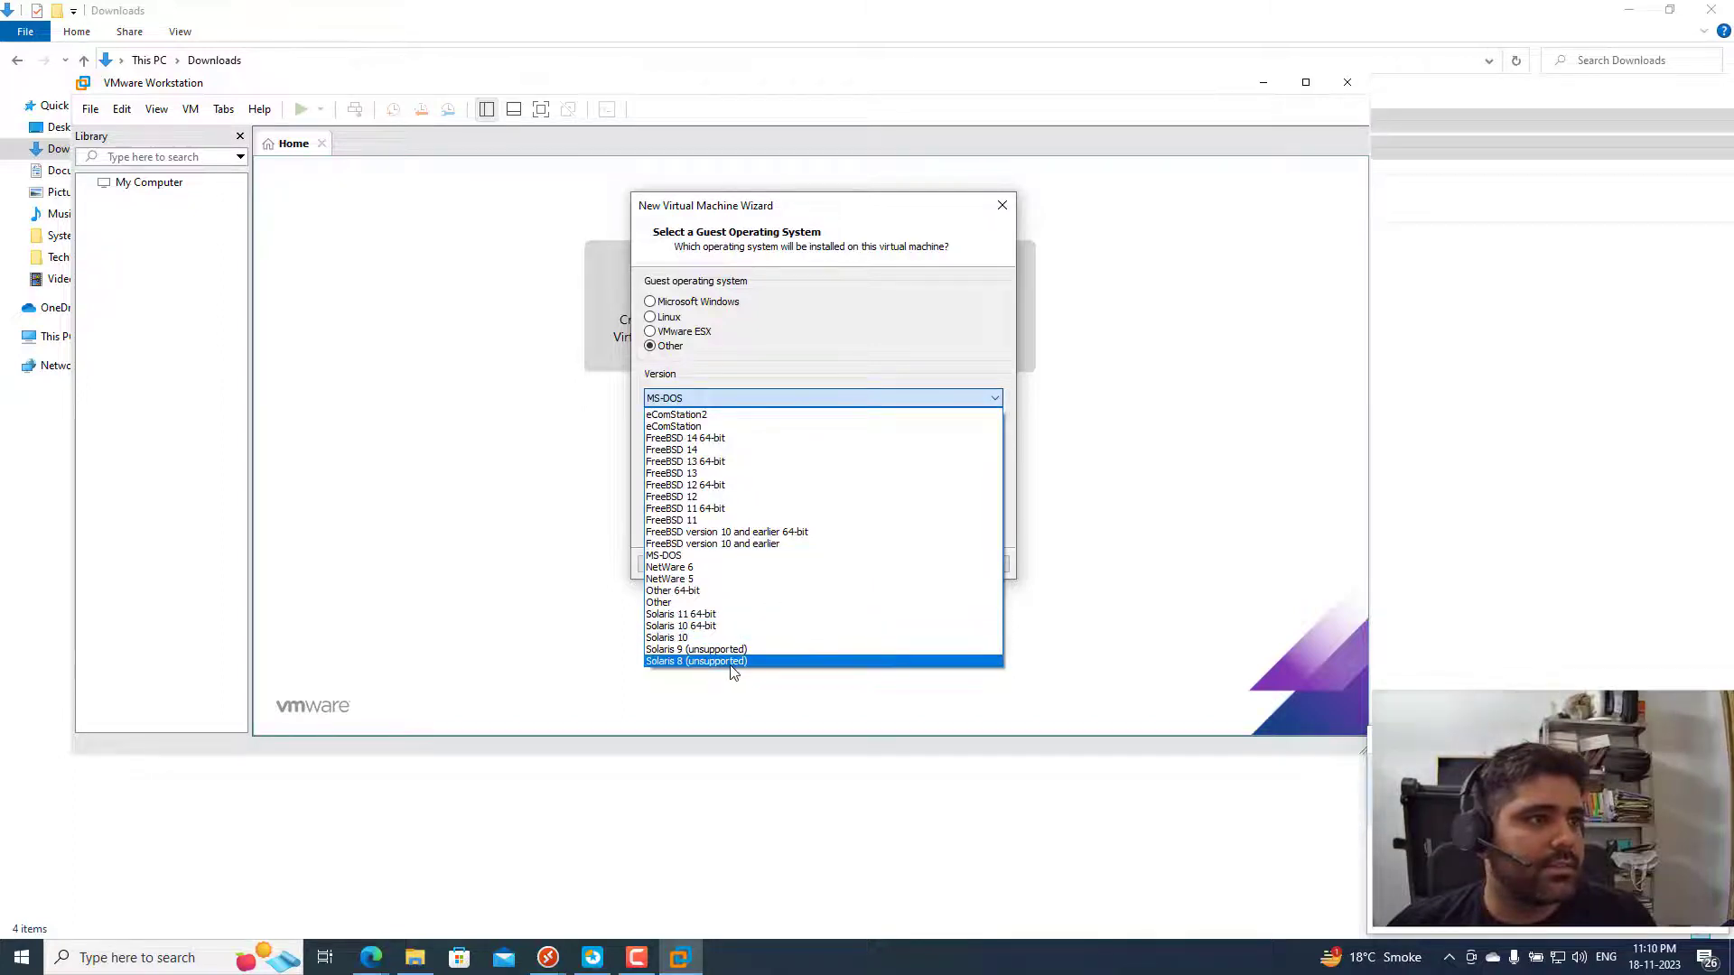
pyautogui.click(718, 601)
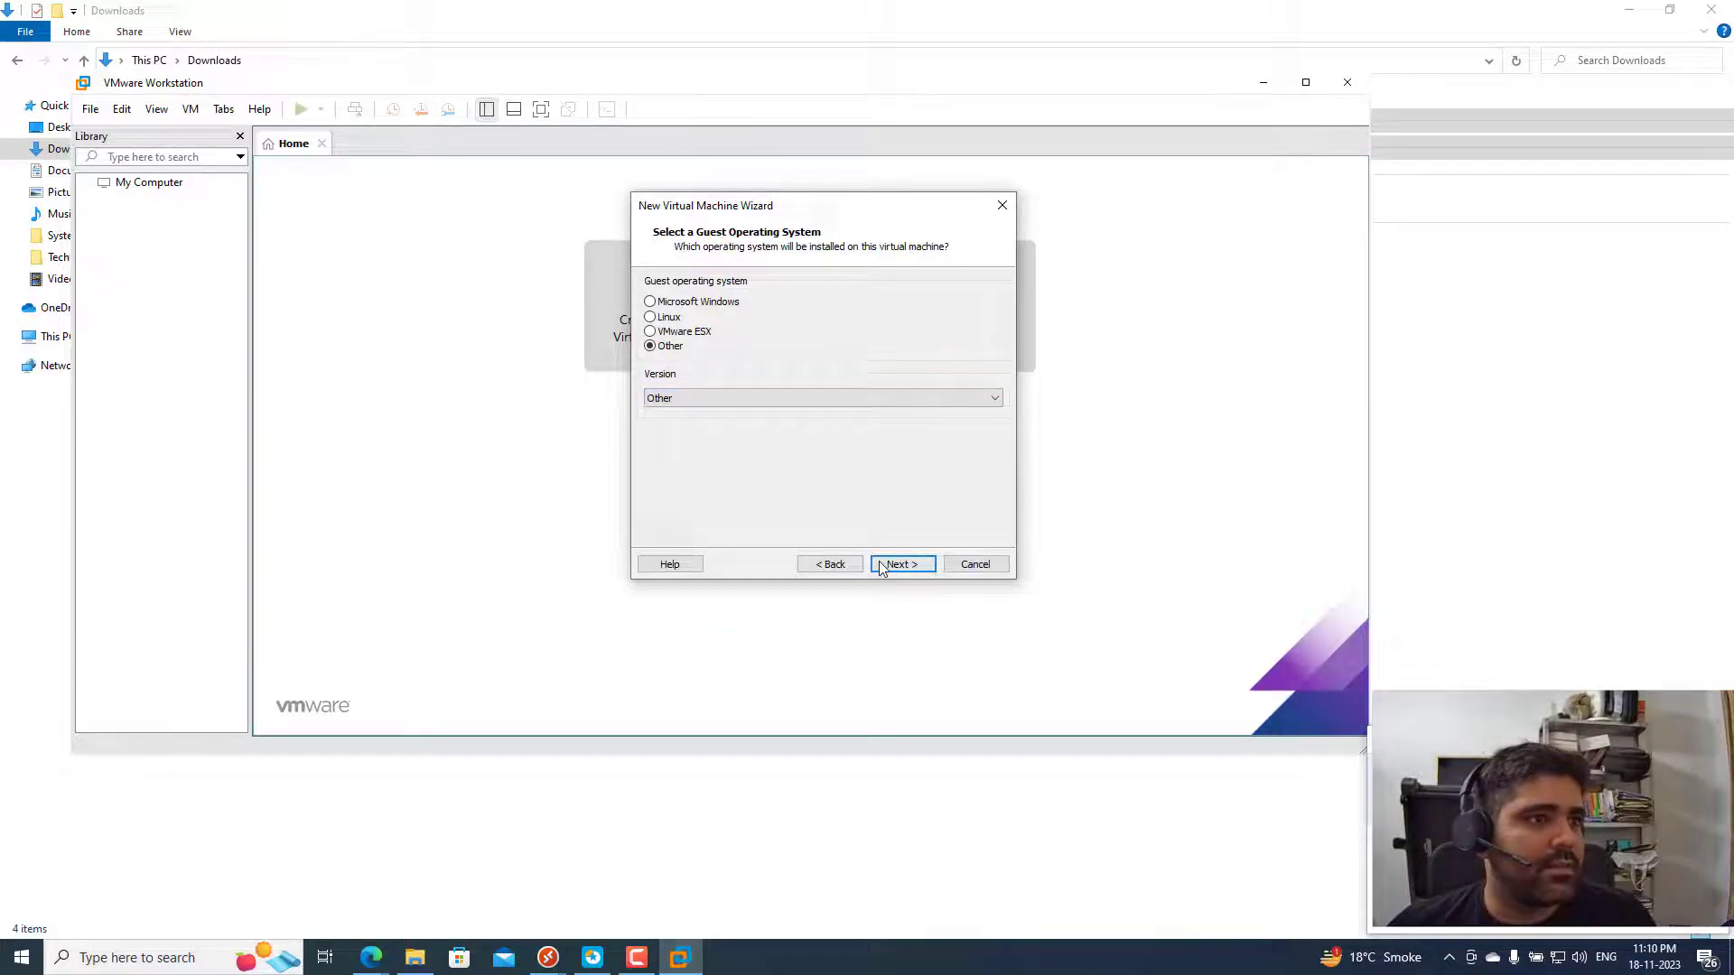
pyautogui.click(893, 566)
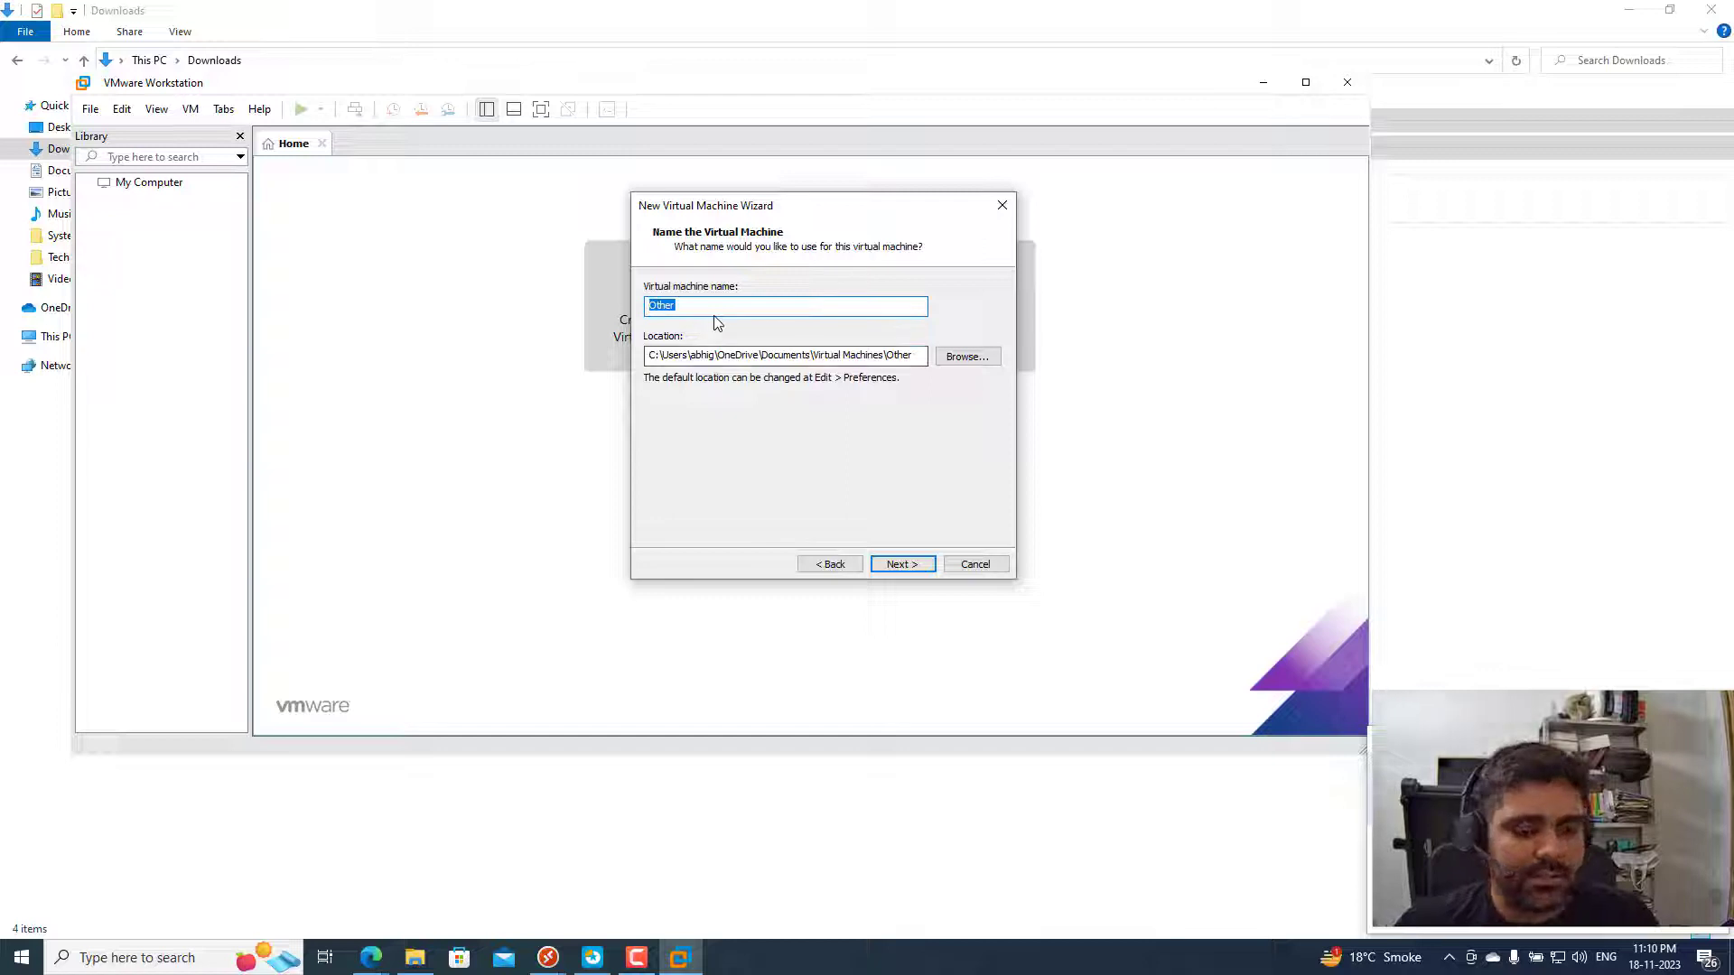
pyautogui.write('Si')
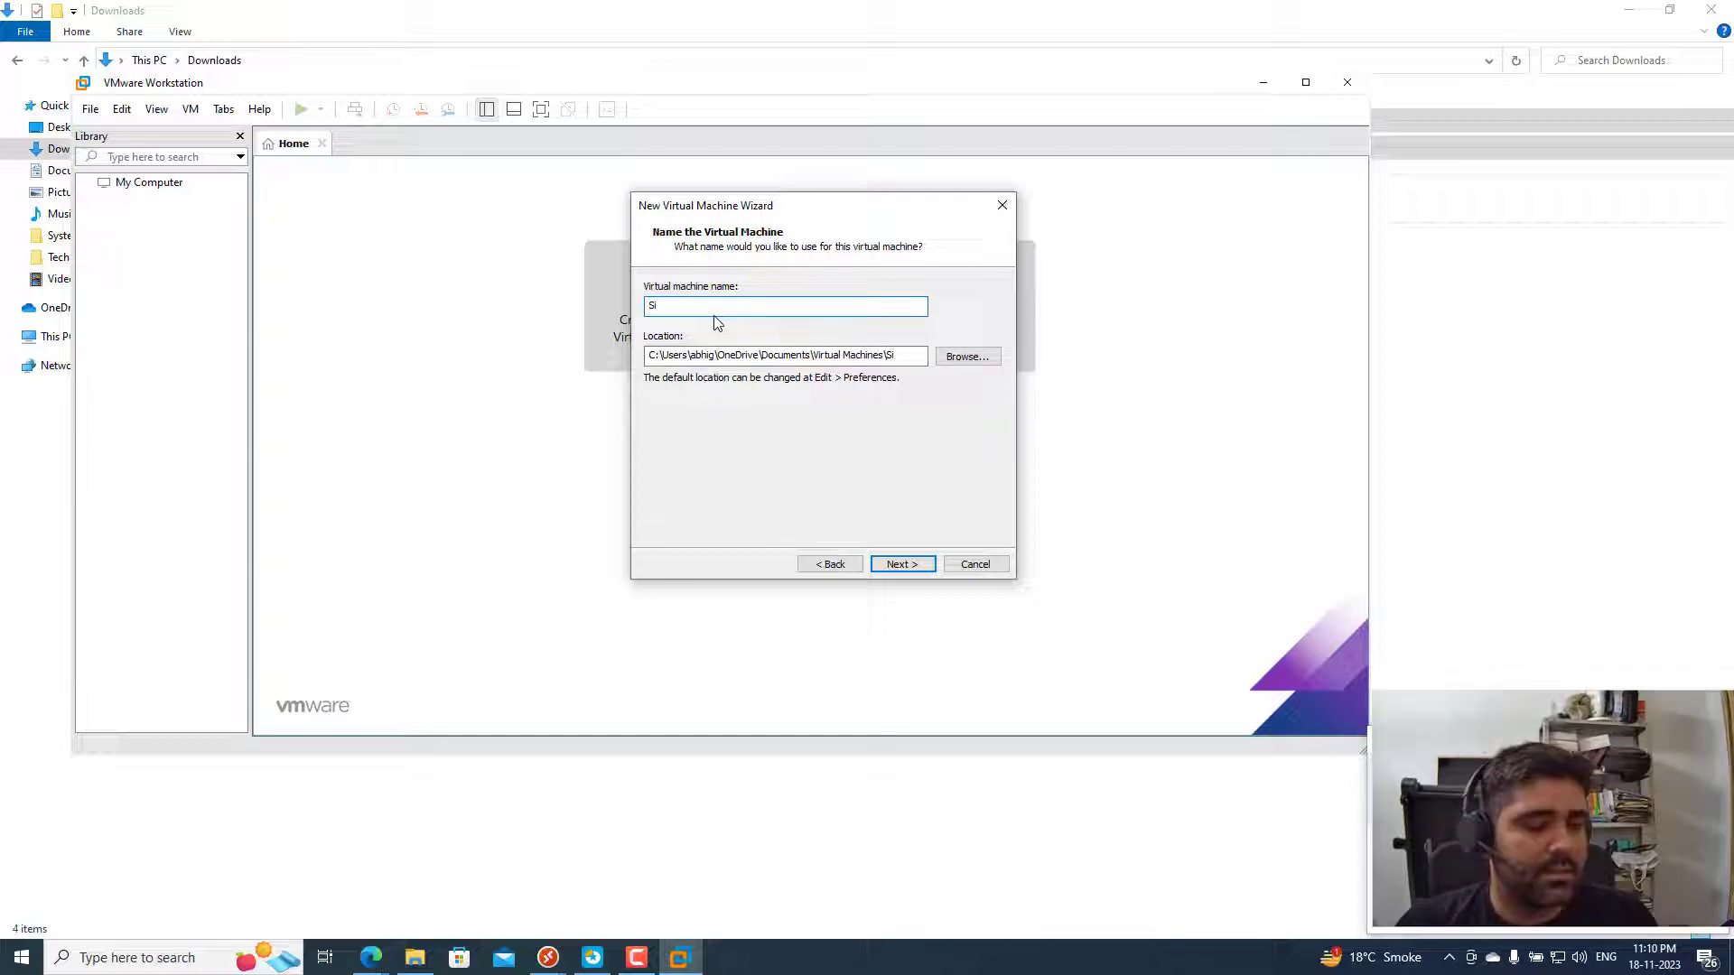
pyautogui.write('gintOS1')
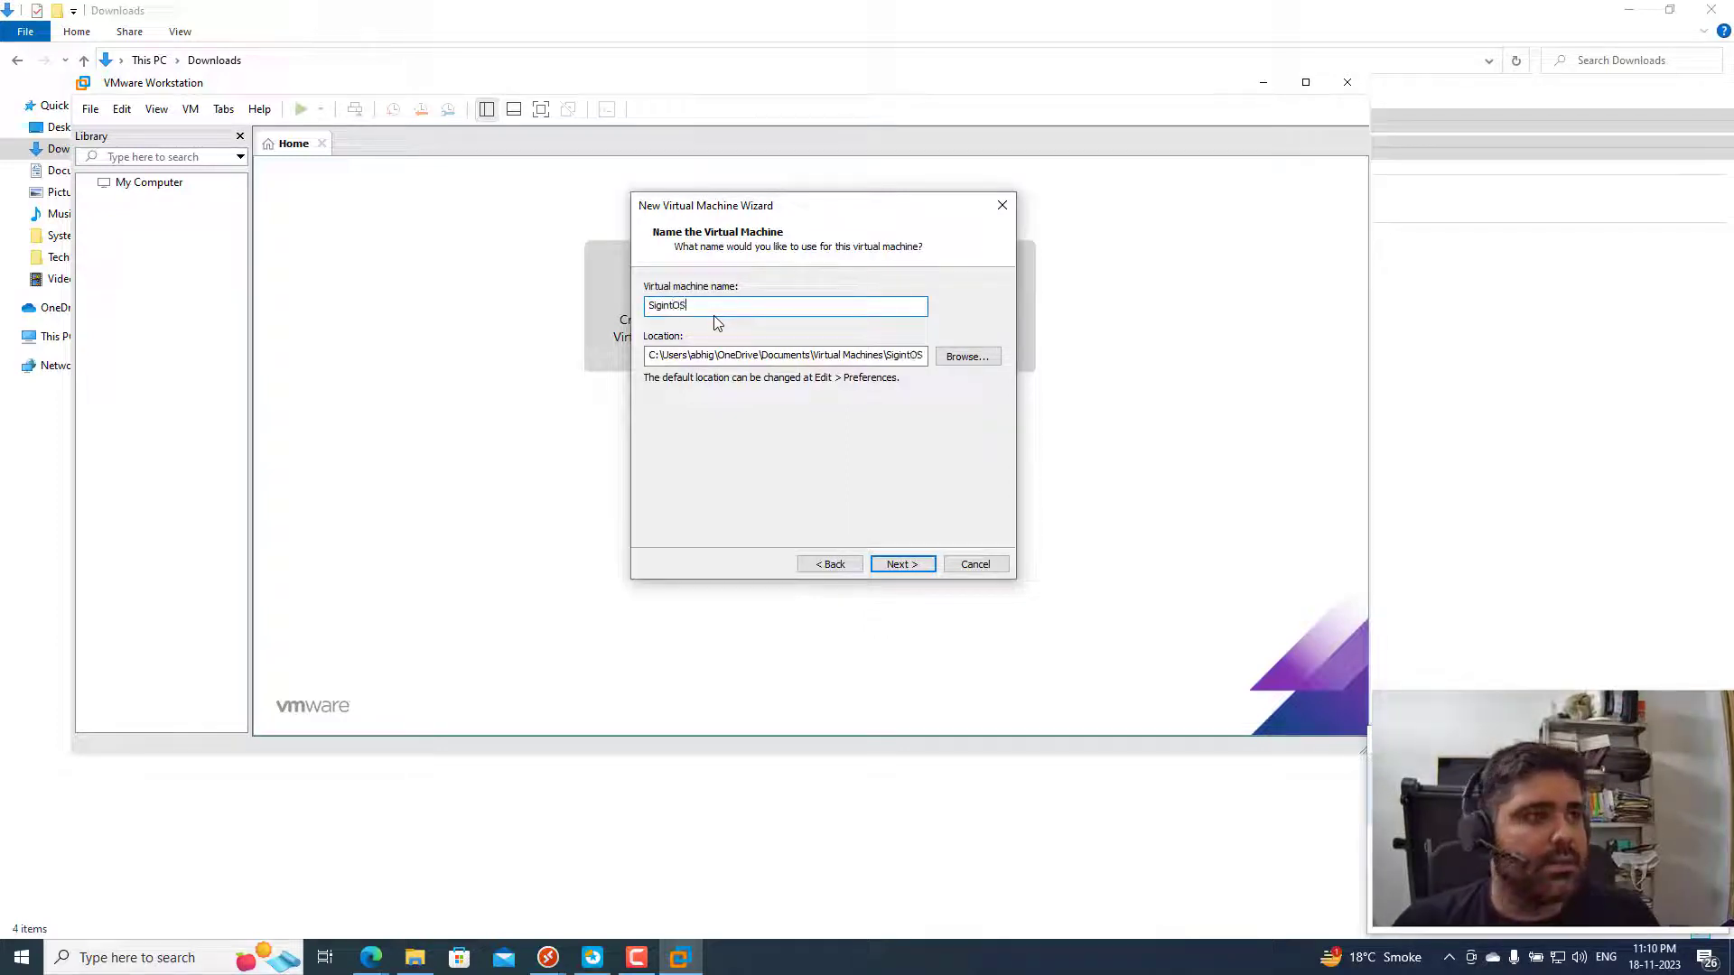
pyautogui.write('2')
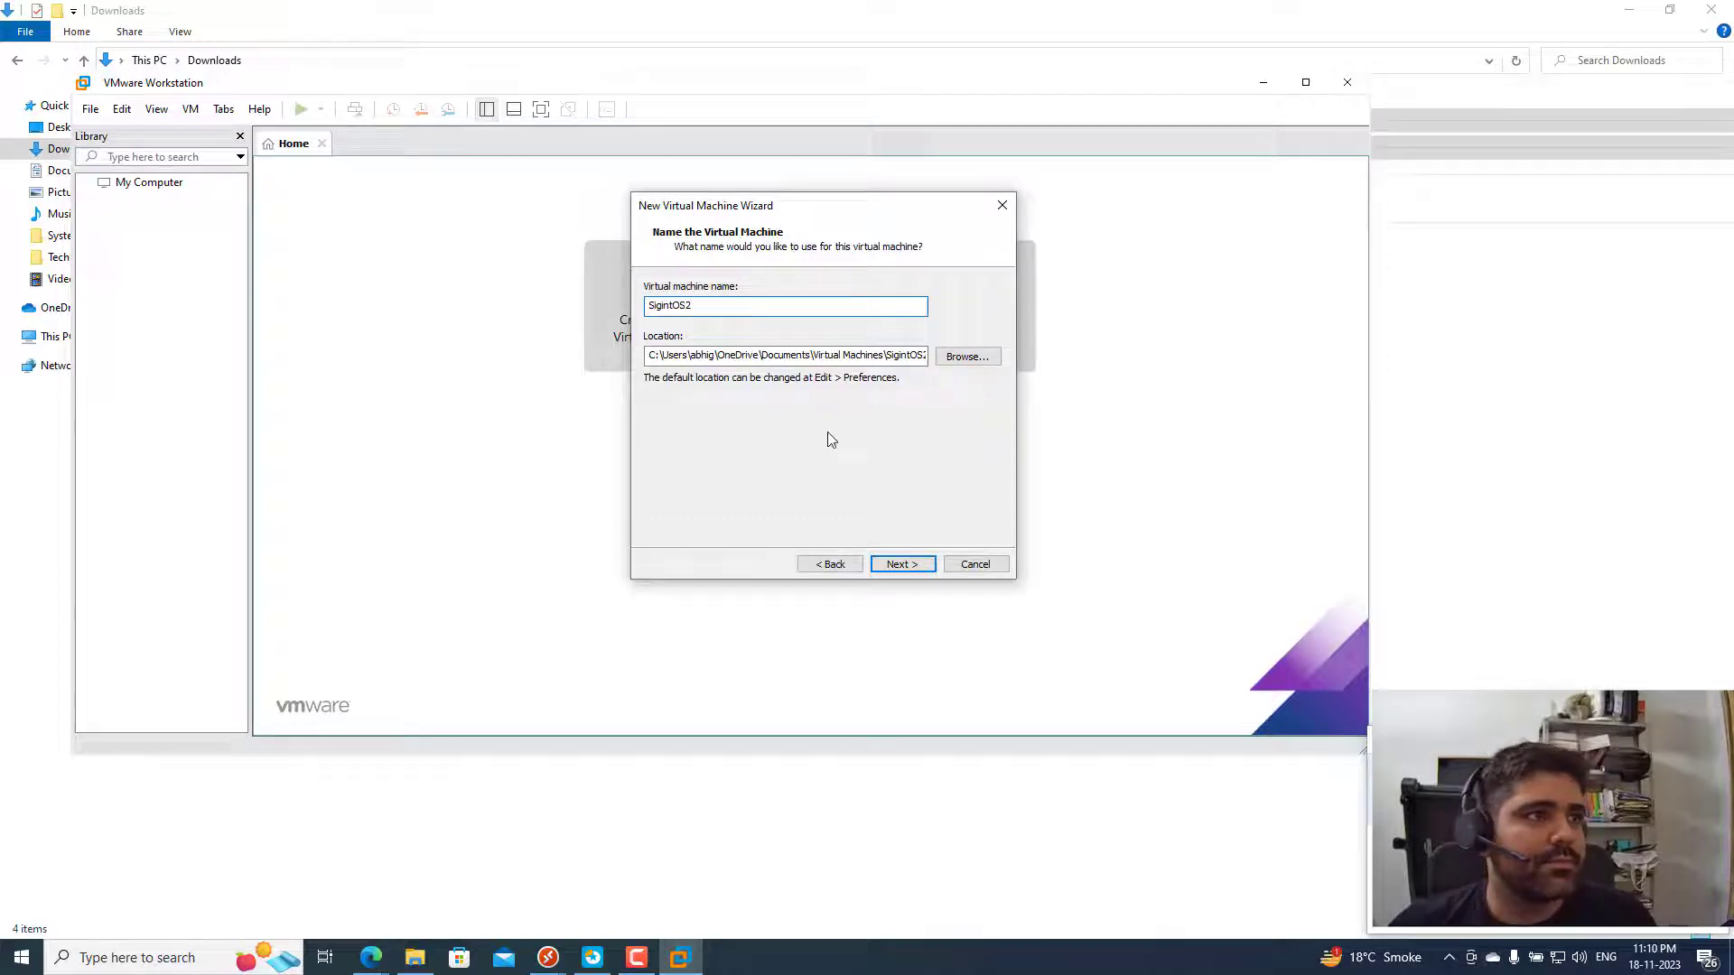
# Accept SigintOS2 as the virtual machine name and continue
pyautogui.click(916, 564)
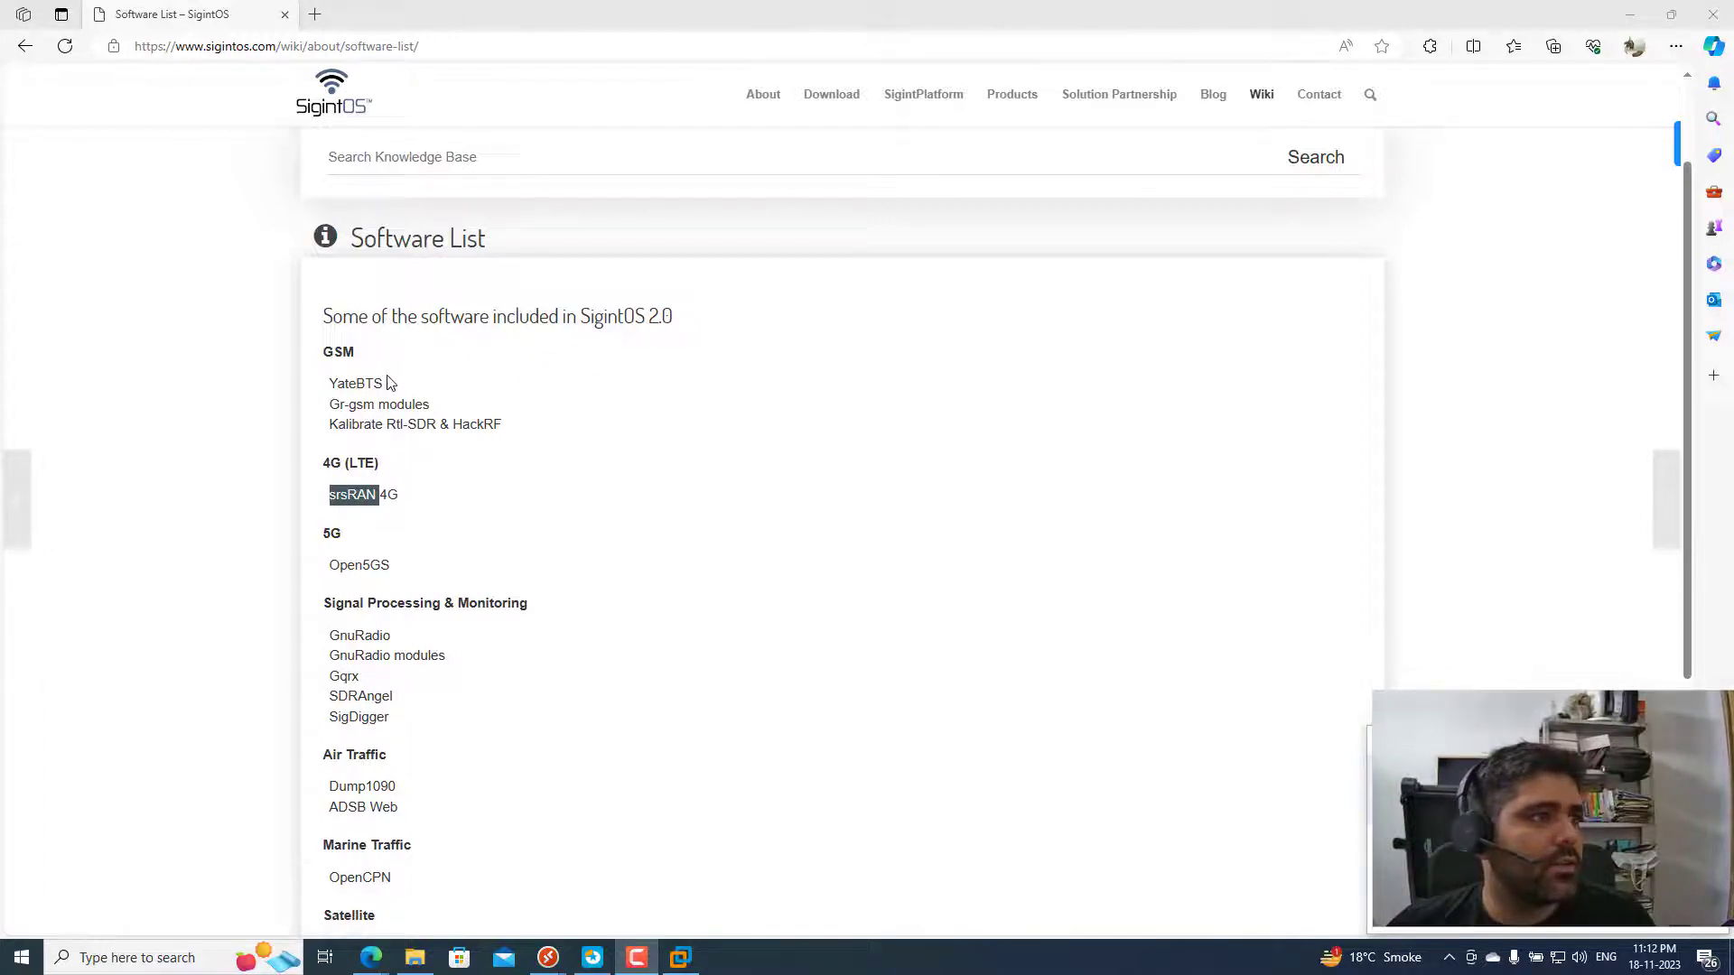
pyautogui.scroll(-2, 389, 382)
pyautogui.scroll(1, 406, 379)
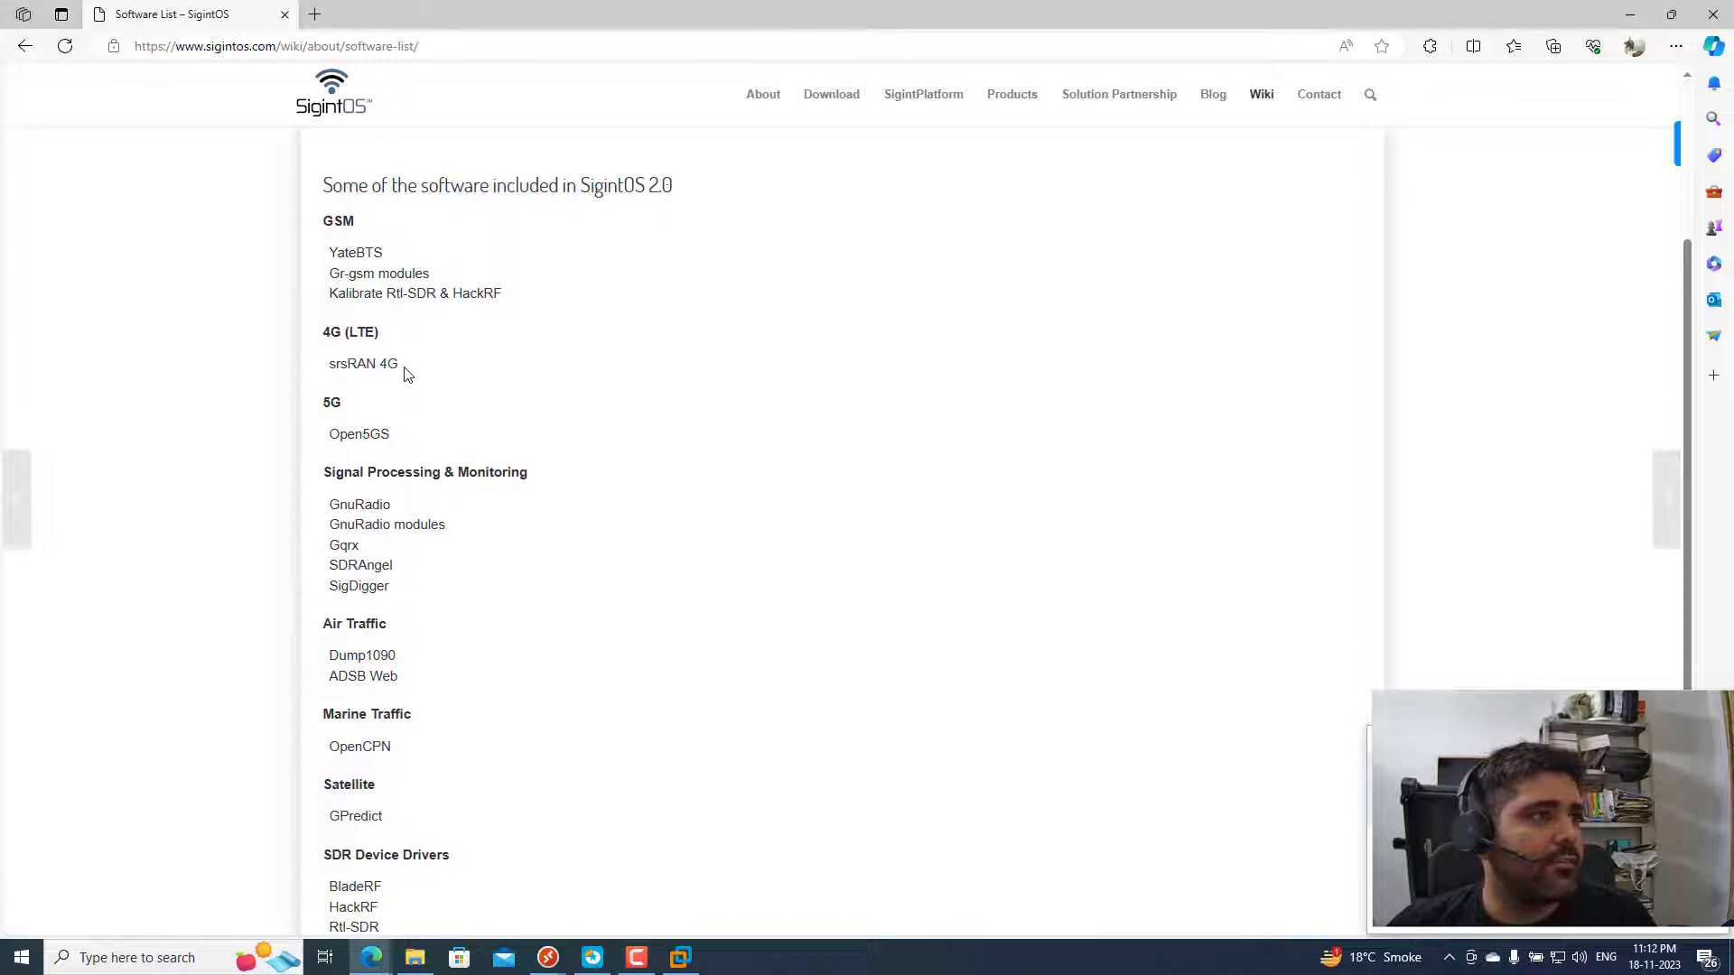
# Select the srsRAN 4G entry in the SigintOS software list
pyautogui.moveTo(401, 366); pyautogui.dragTo(329, 358)
pyautogui.moveTo(406, 437); pyautogui.dragTo(328, 435)
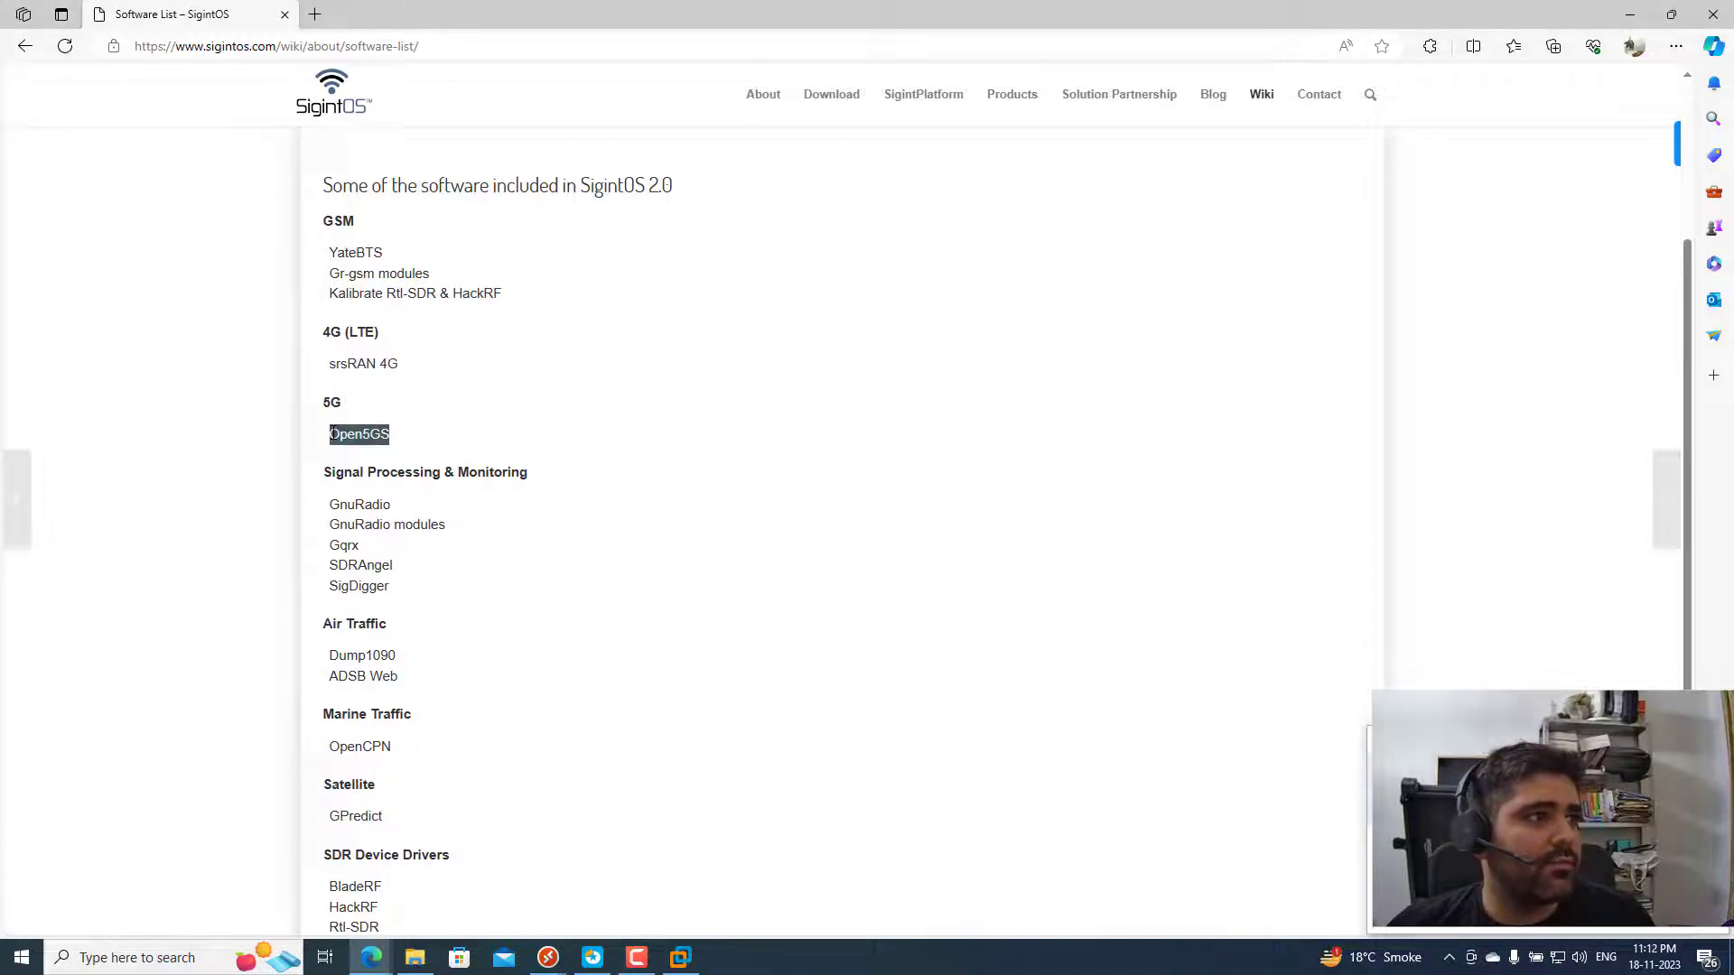
pyautogui.scroll(-2, 590, 475)
pyautogui.scroll(4, 590, 475)
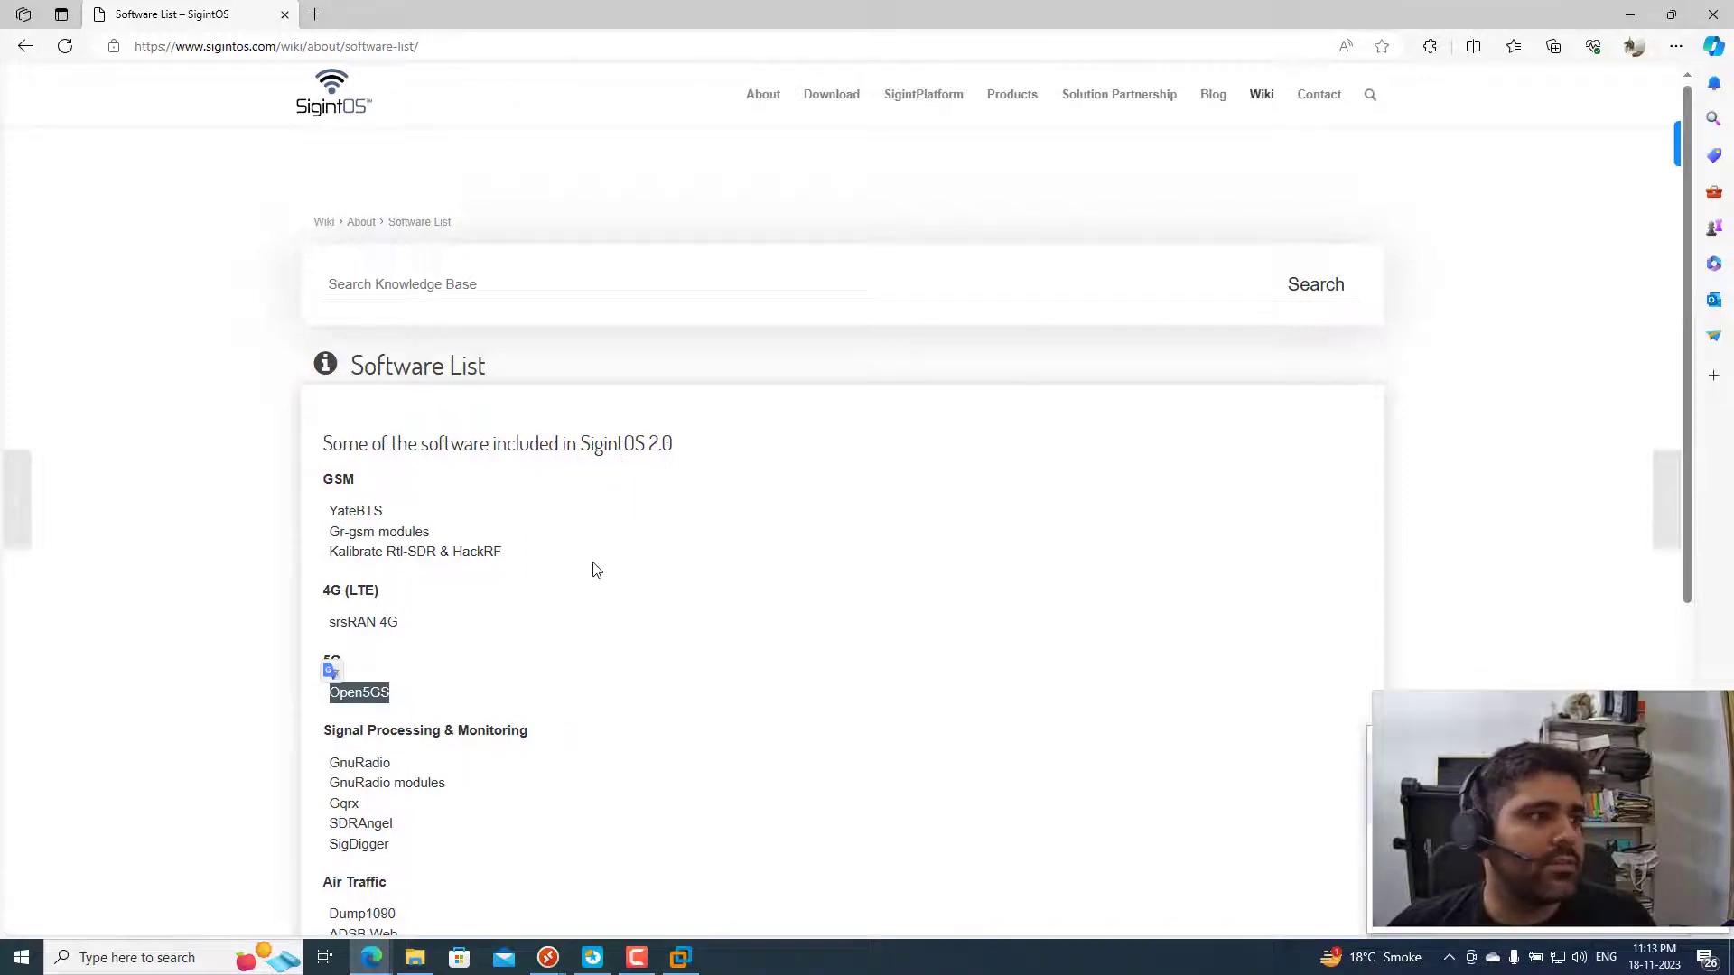
pyautogui.scroll(-1, 594, 581)
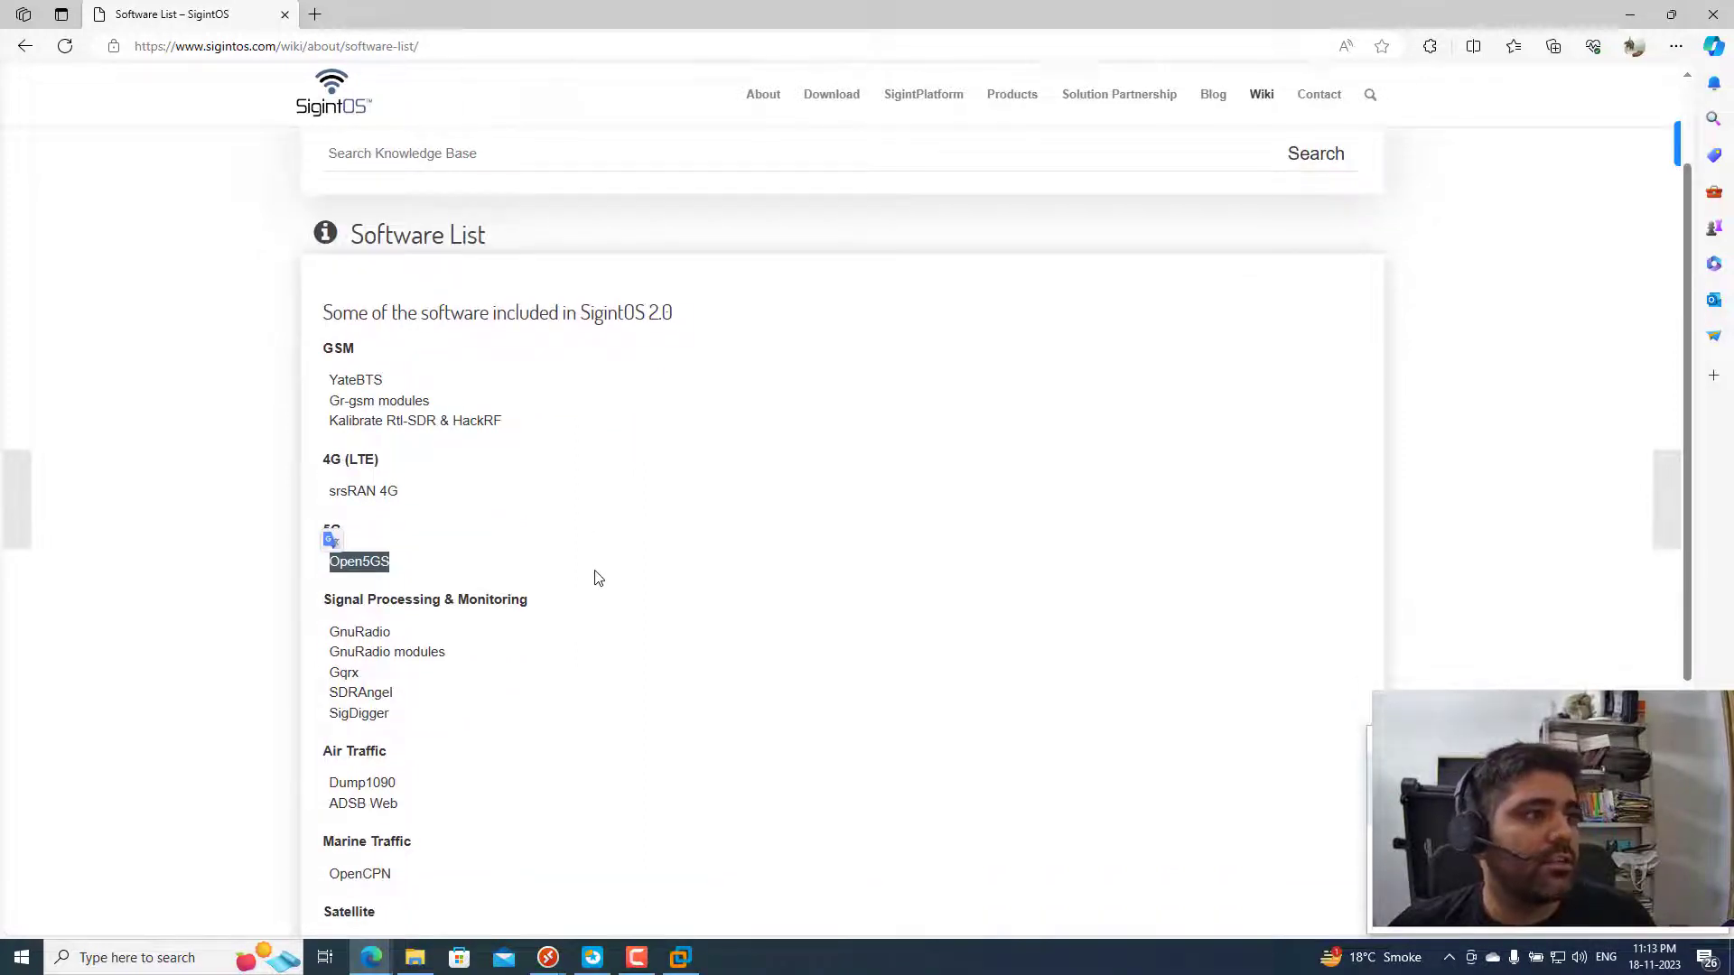
# Store the 8 GB virtual disk as a single file and continue to the summary
pyautogui.click(680, 959)
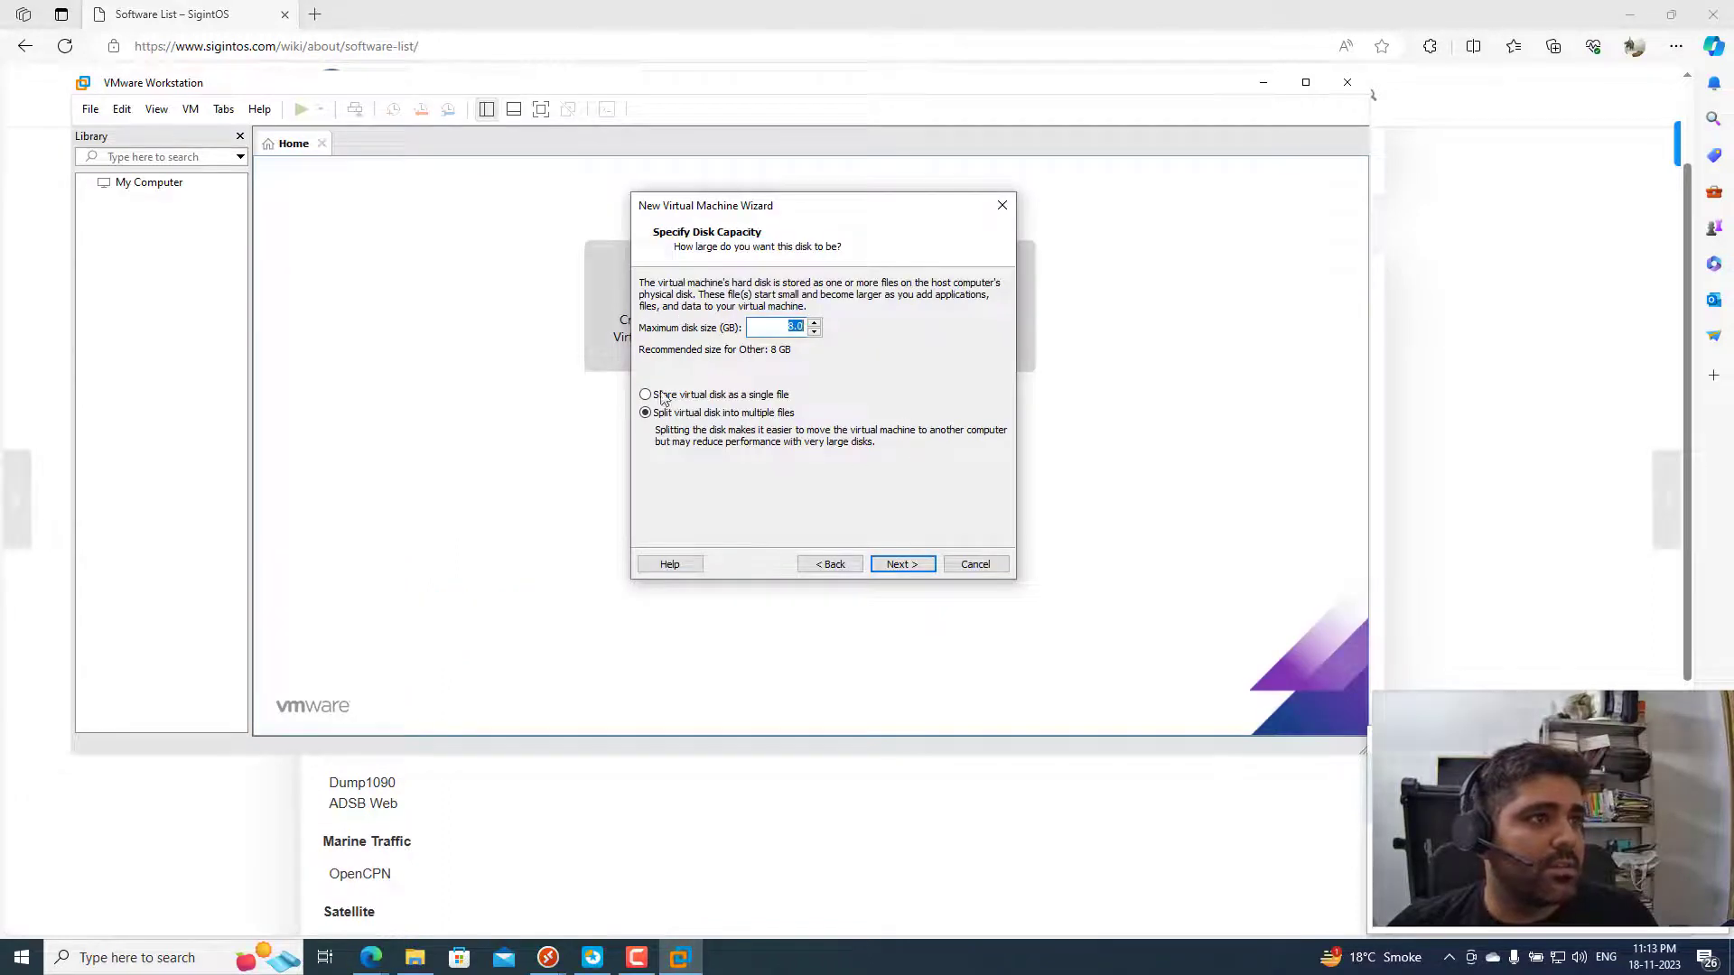
pyautogui.click(693, 397)
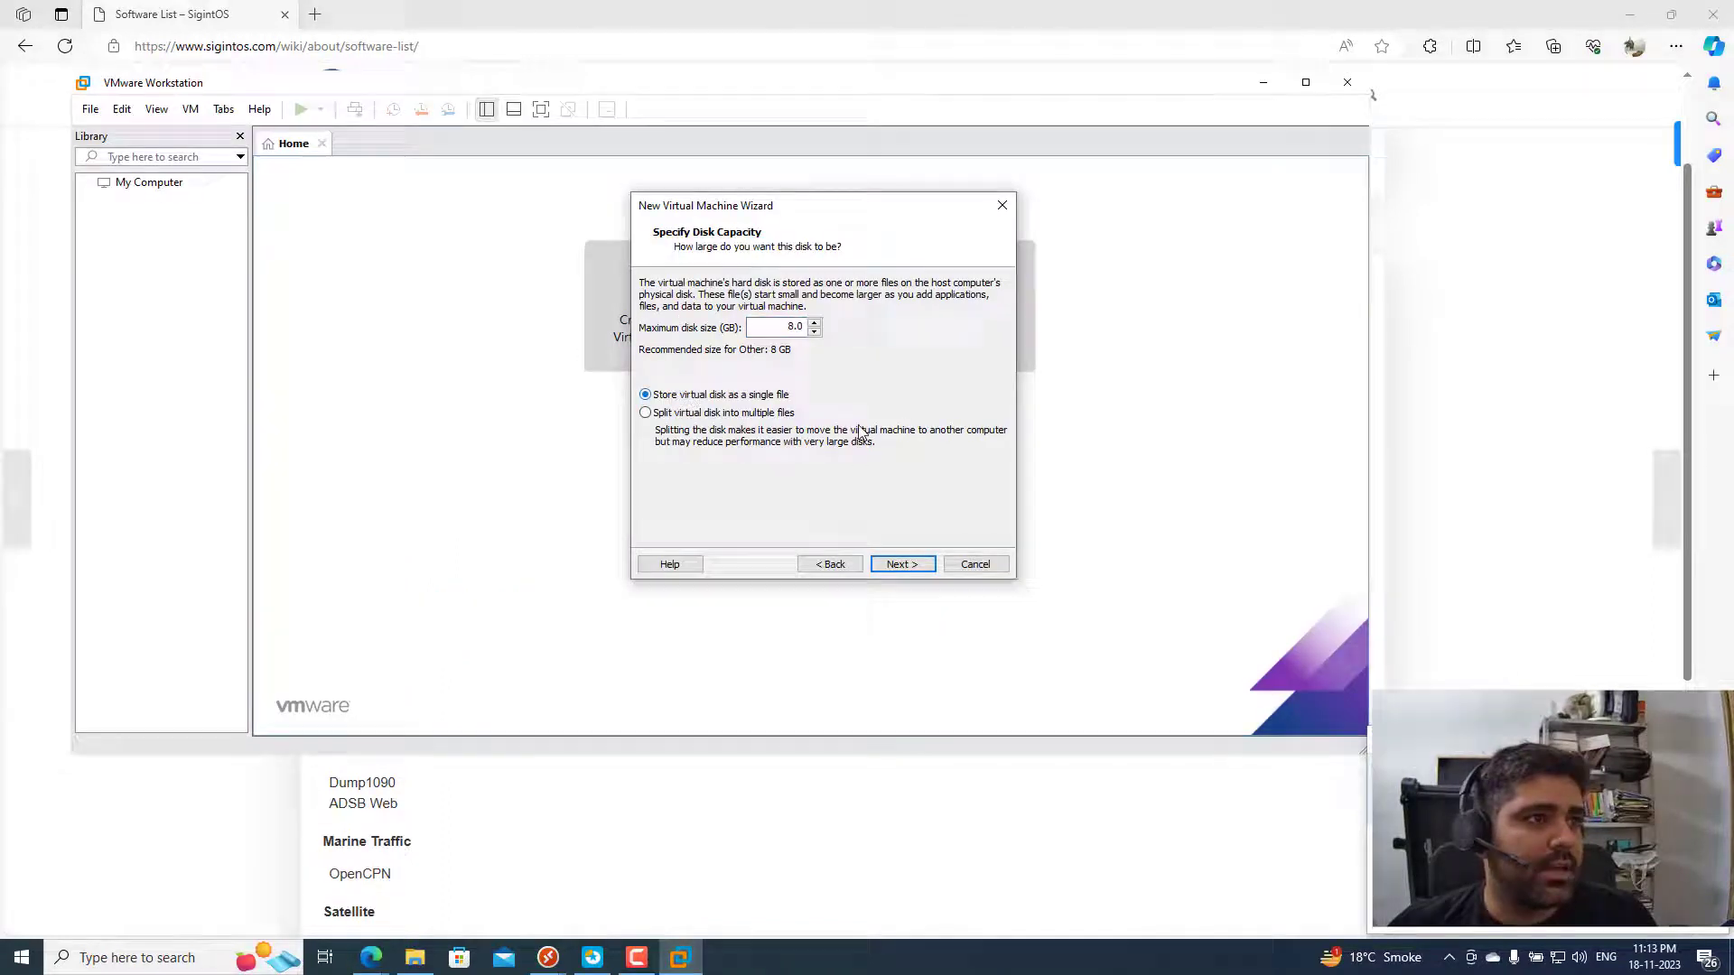
pyautogui.click(906, 566)
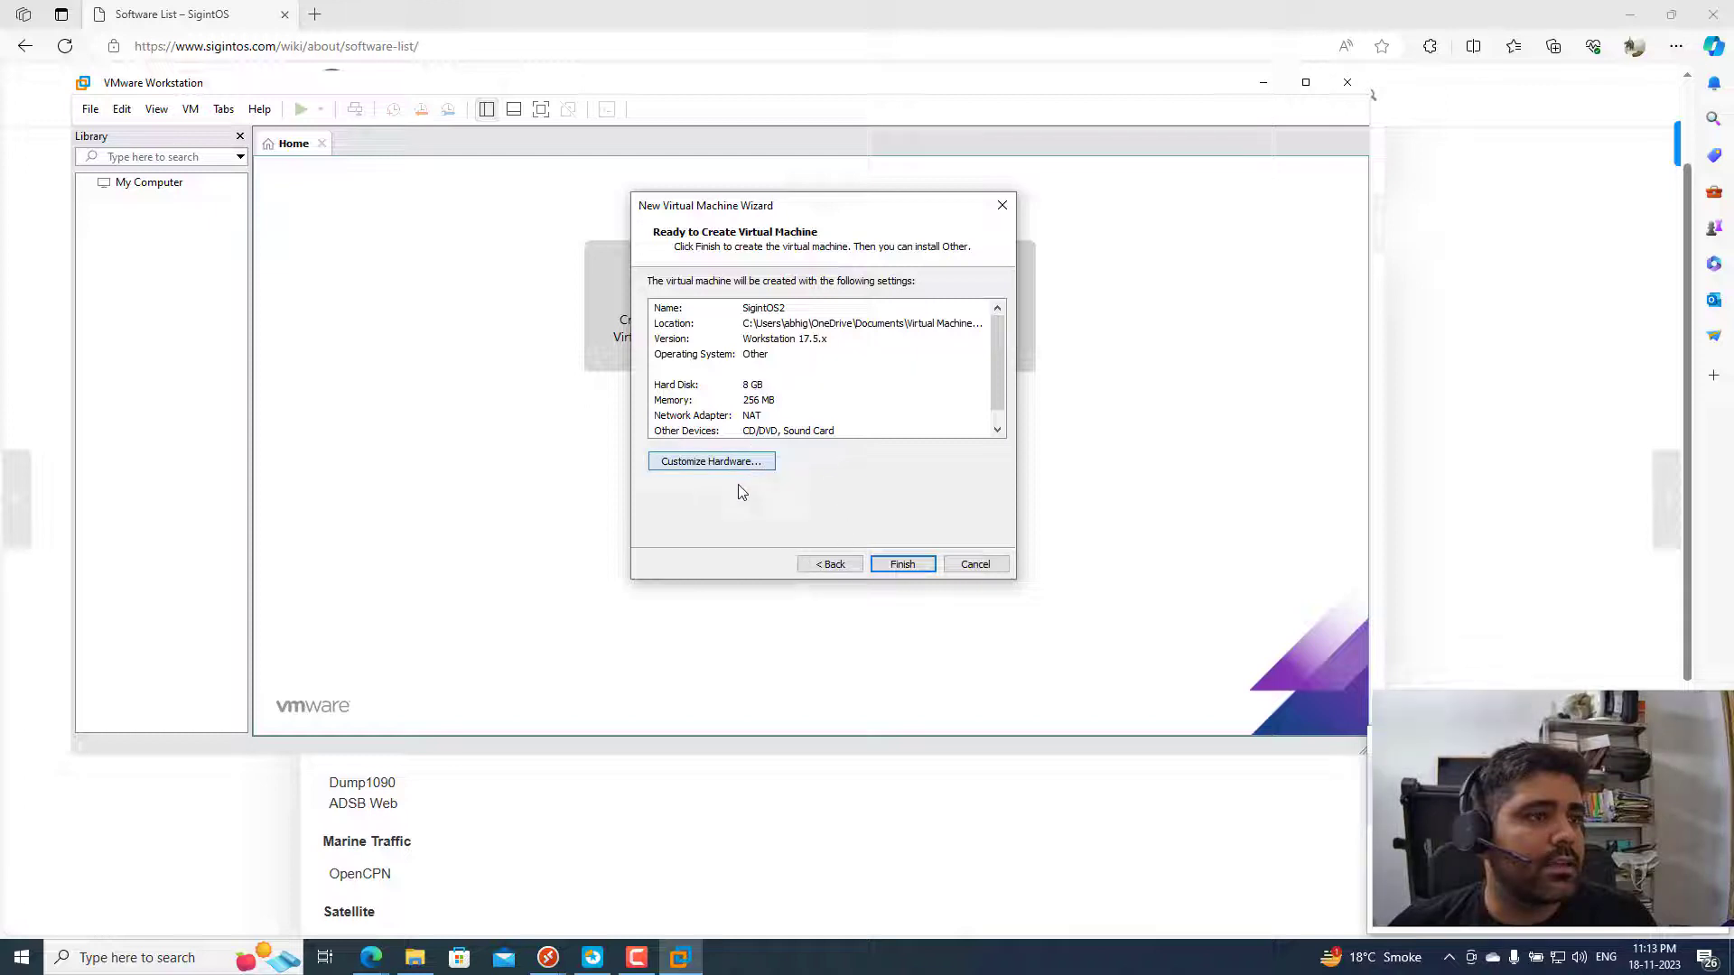
# Raise the machine's memory to 2 GB in Customize Hardware and finish creating SigintOS2
pyautogui.click(712, 463)
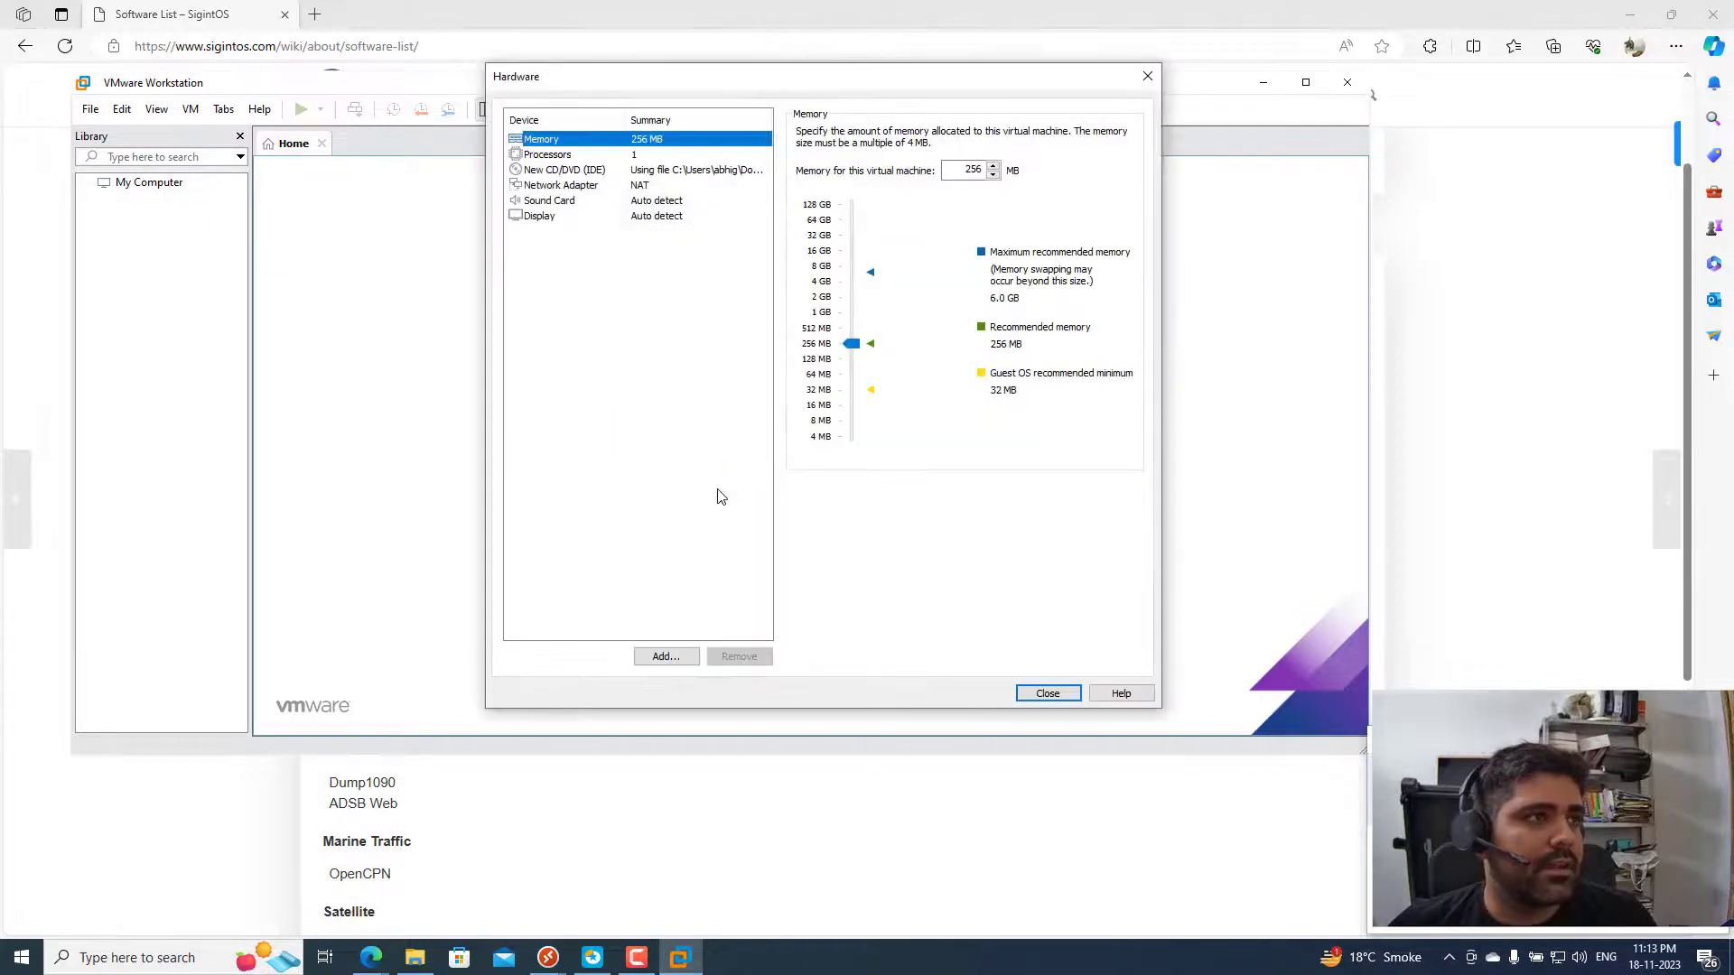
pyautogui.click(555, 157)
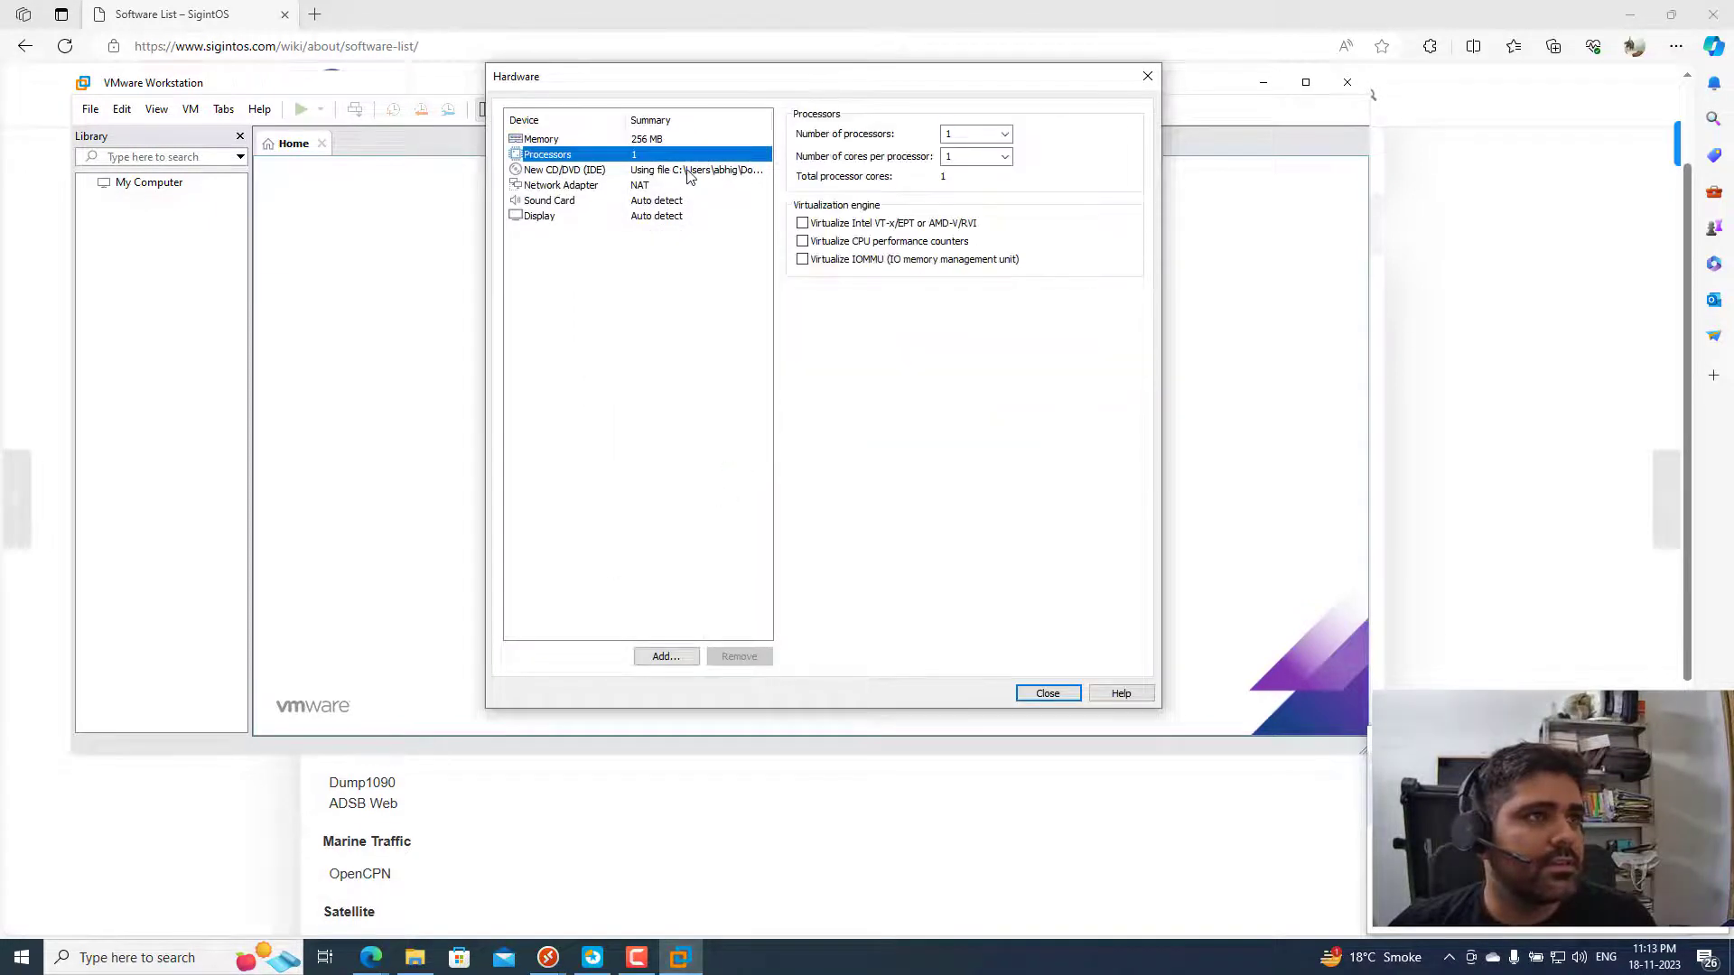
pyautogui.click(648, 140)
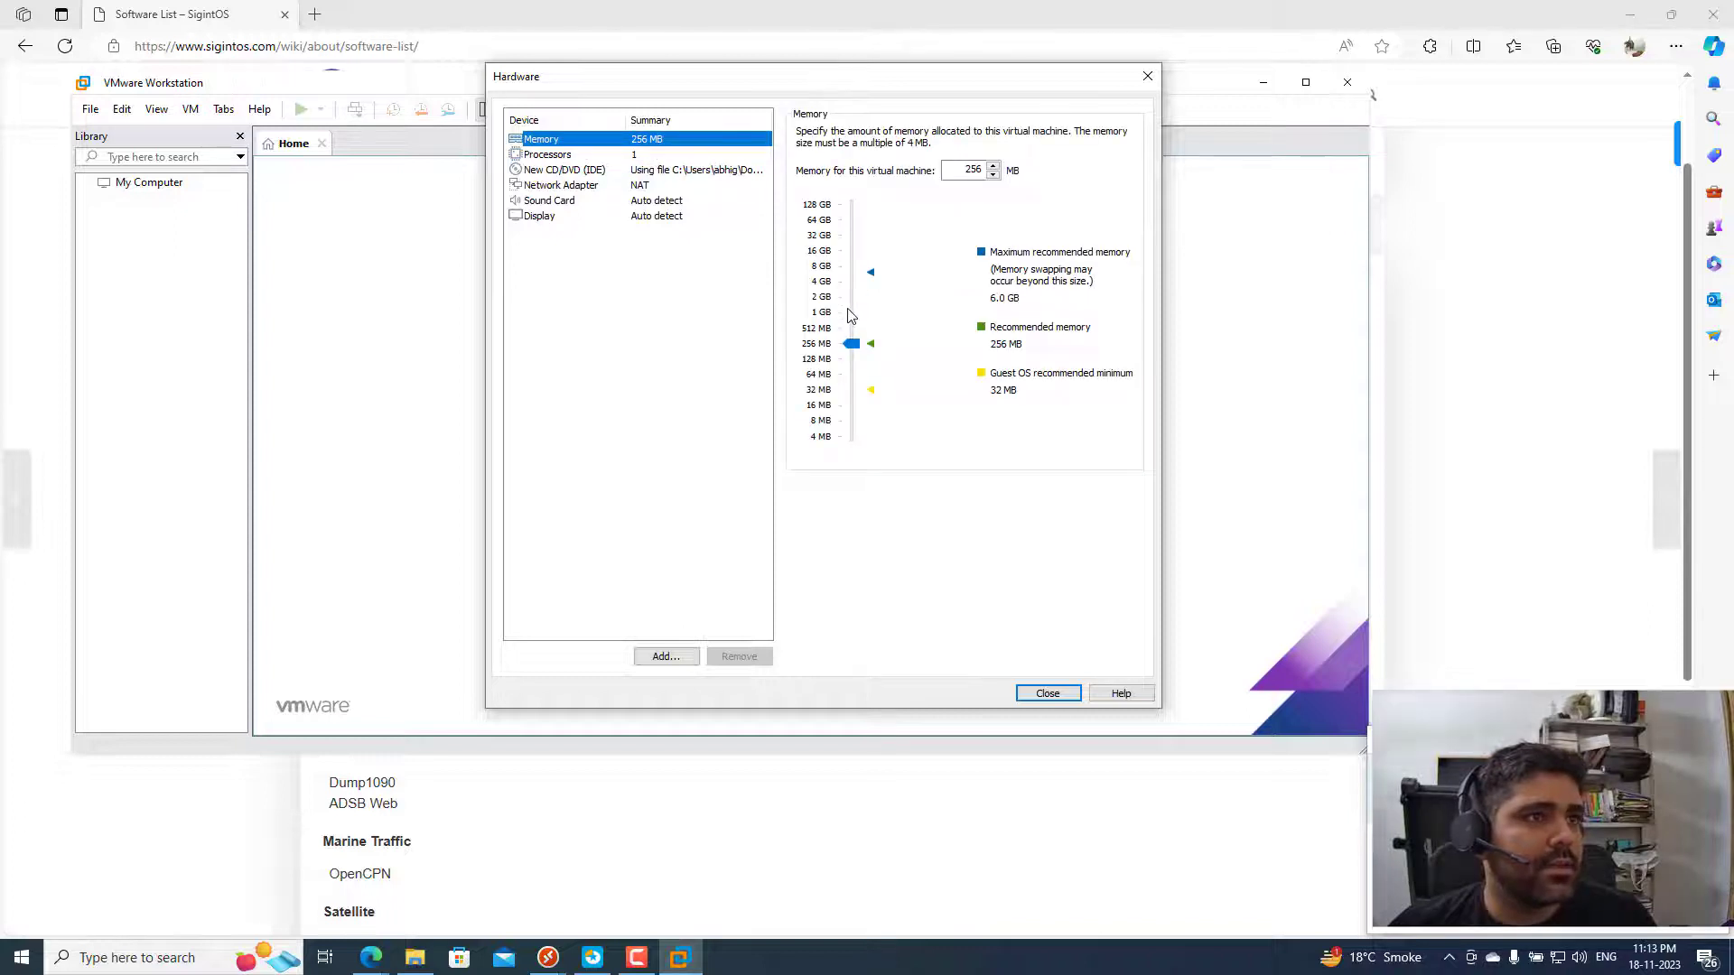
pyautogui.click(848, 317)
pyautogui.press('Up')
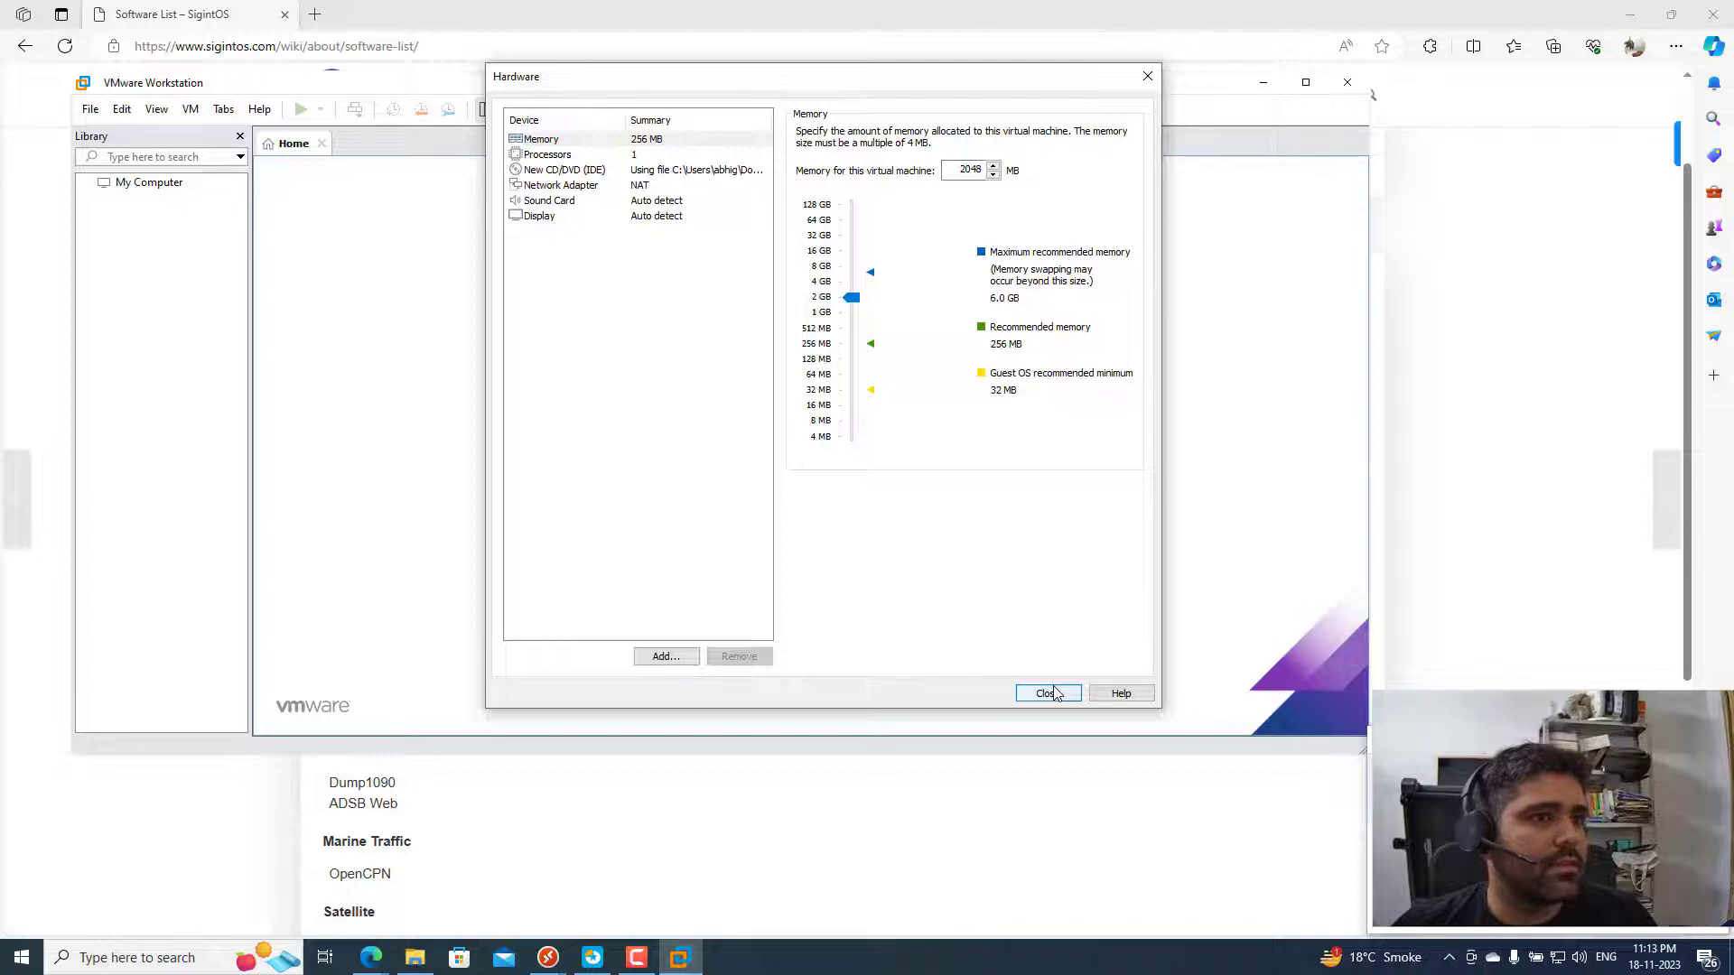
pyautogui.click(1052, 690)
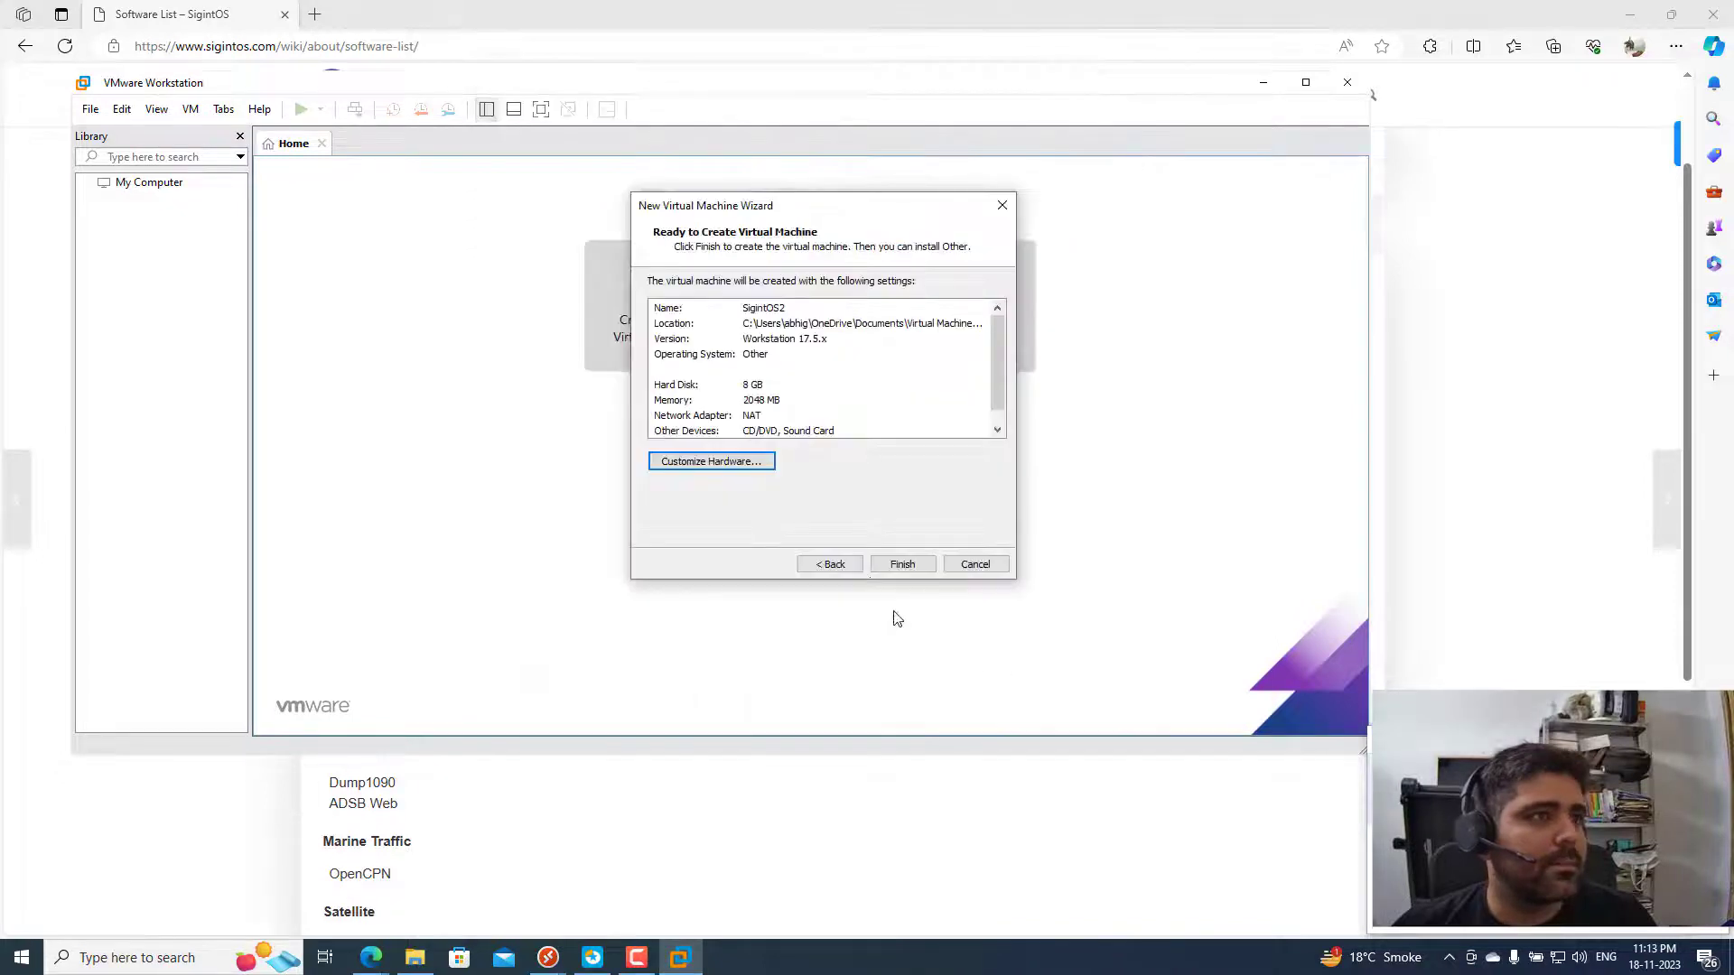
pyautogui.click(920, 563)
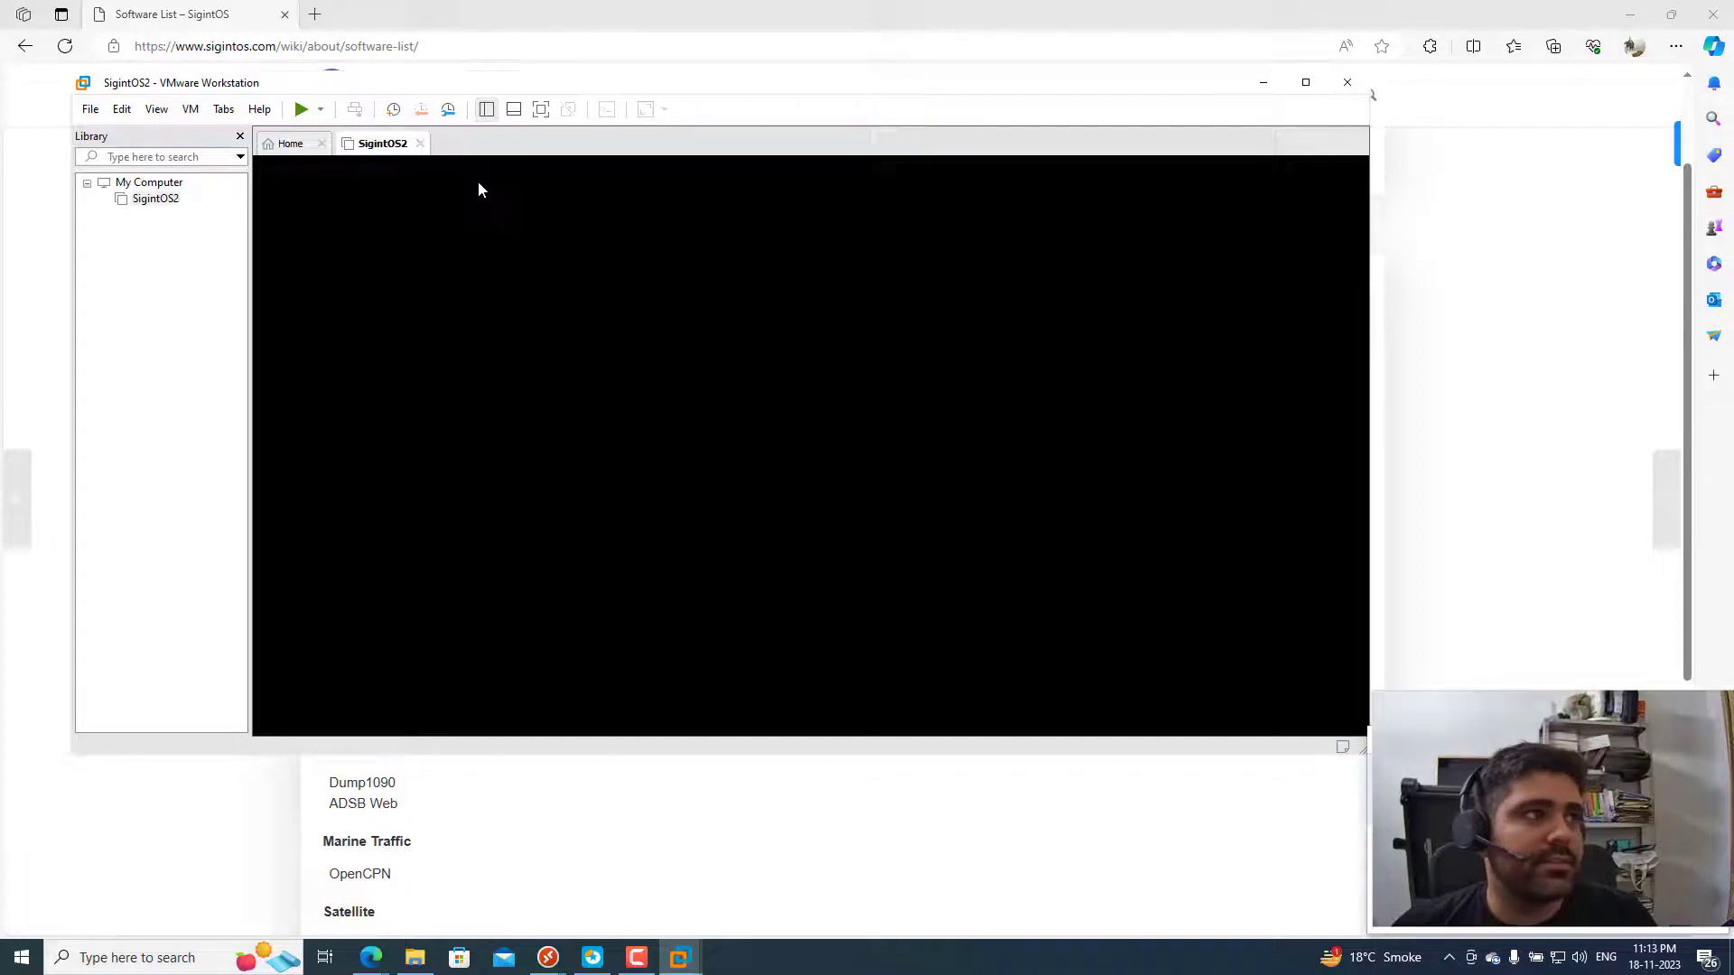
# Close the Home tab and launch the Install Sigint OS 2.0 shortcut inside the VM
pyautogui.click(321, 144)
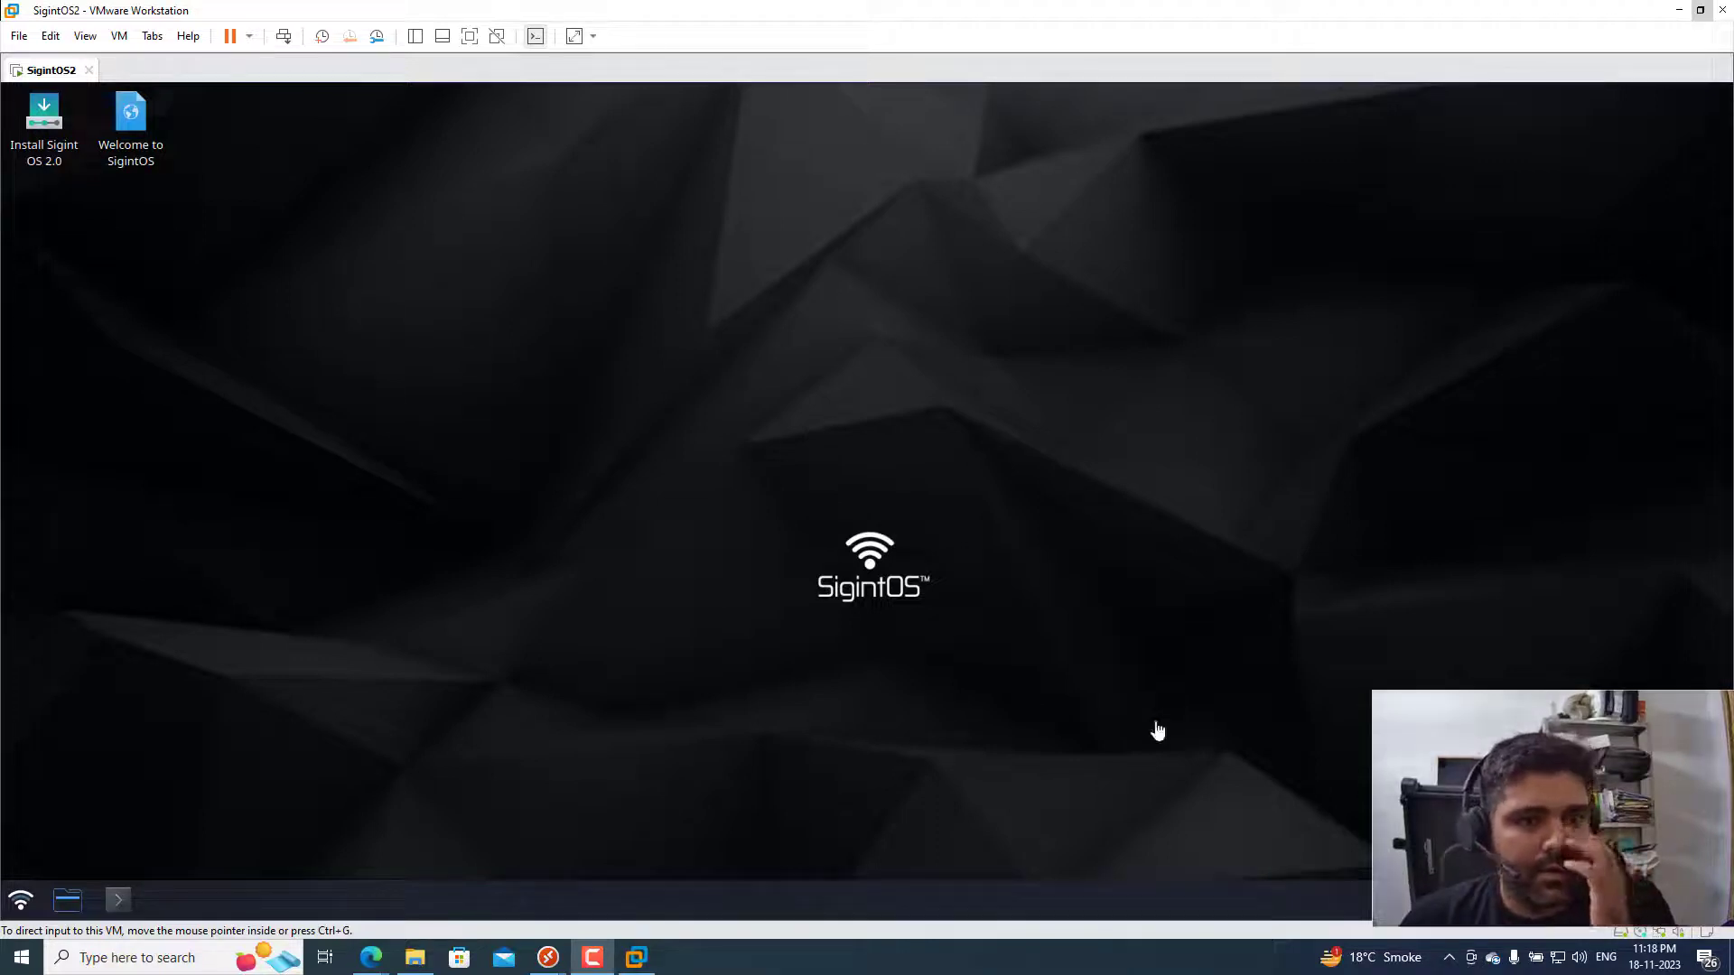
pyautogui.click(306, 271)
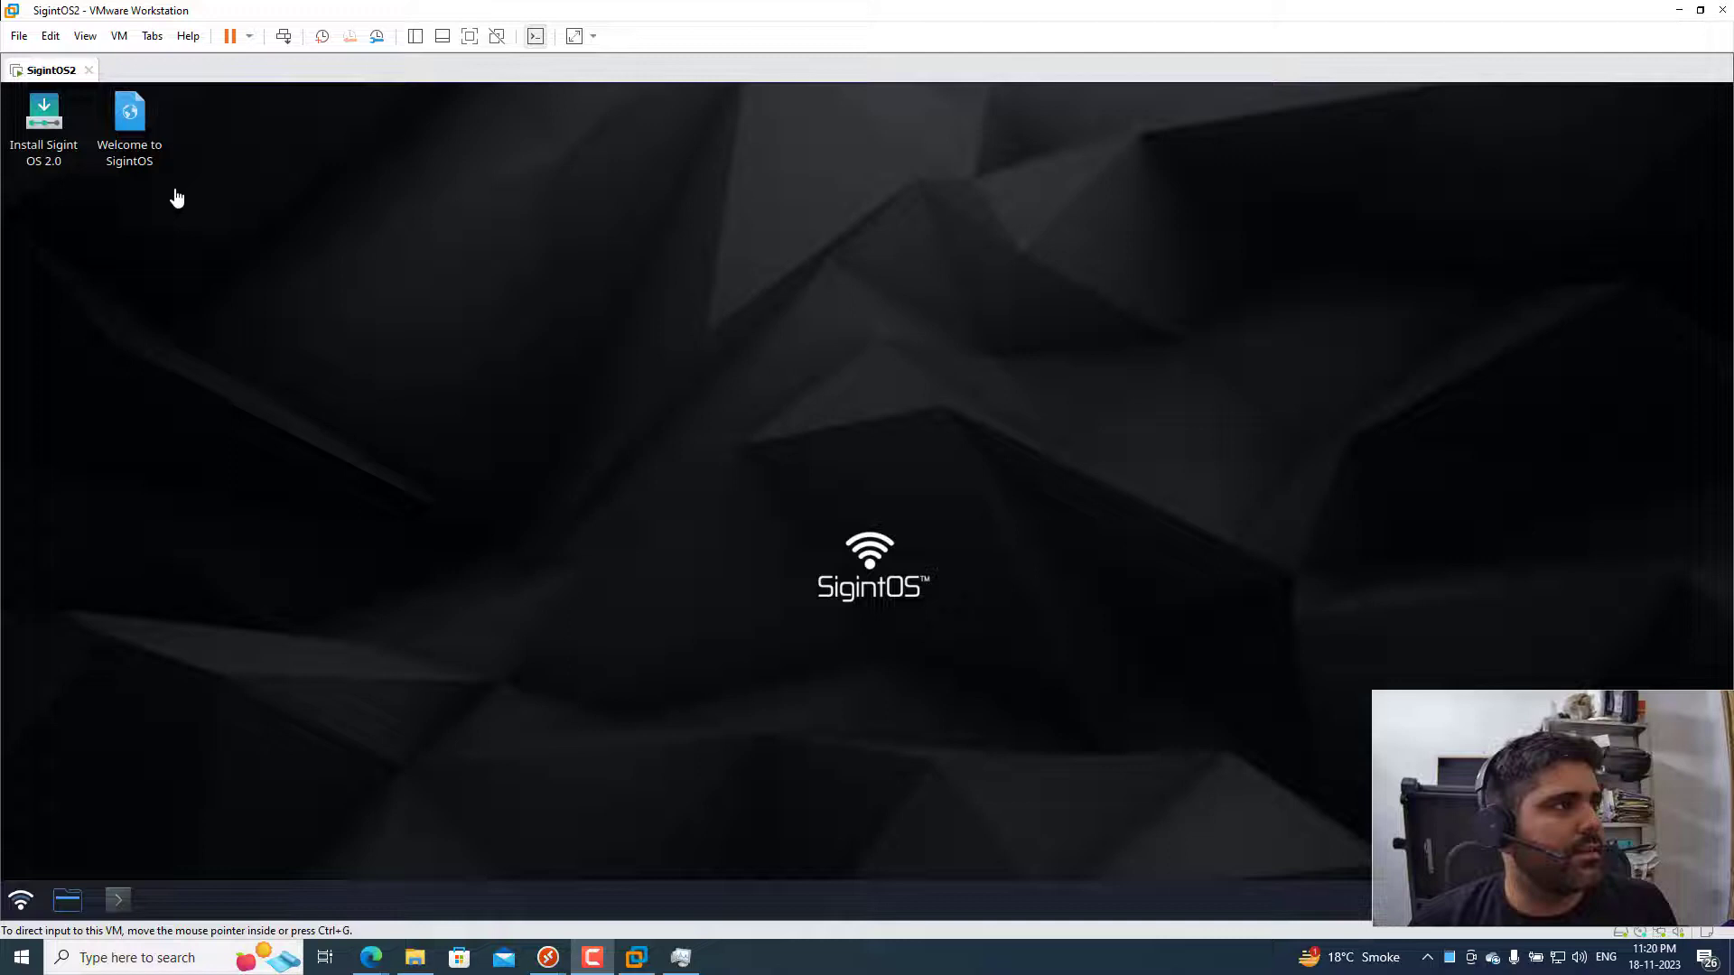
pyautogui.click(245, 284)
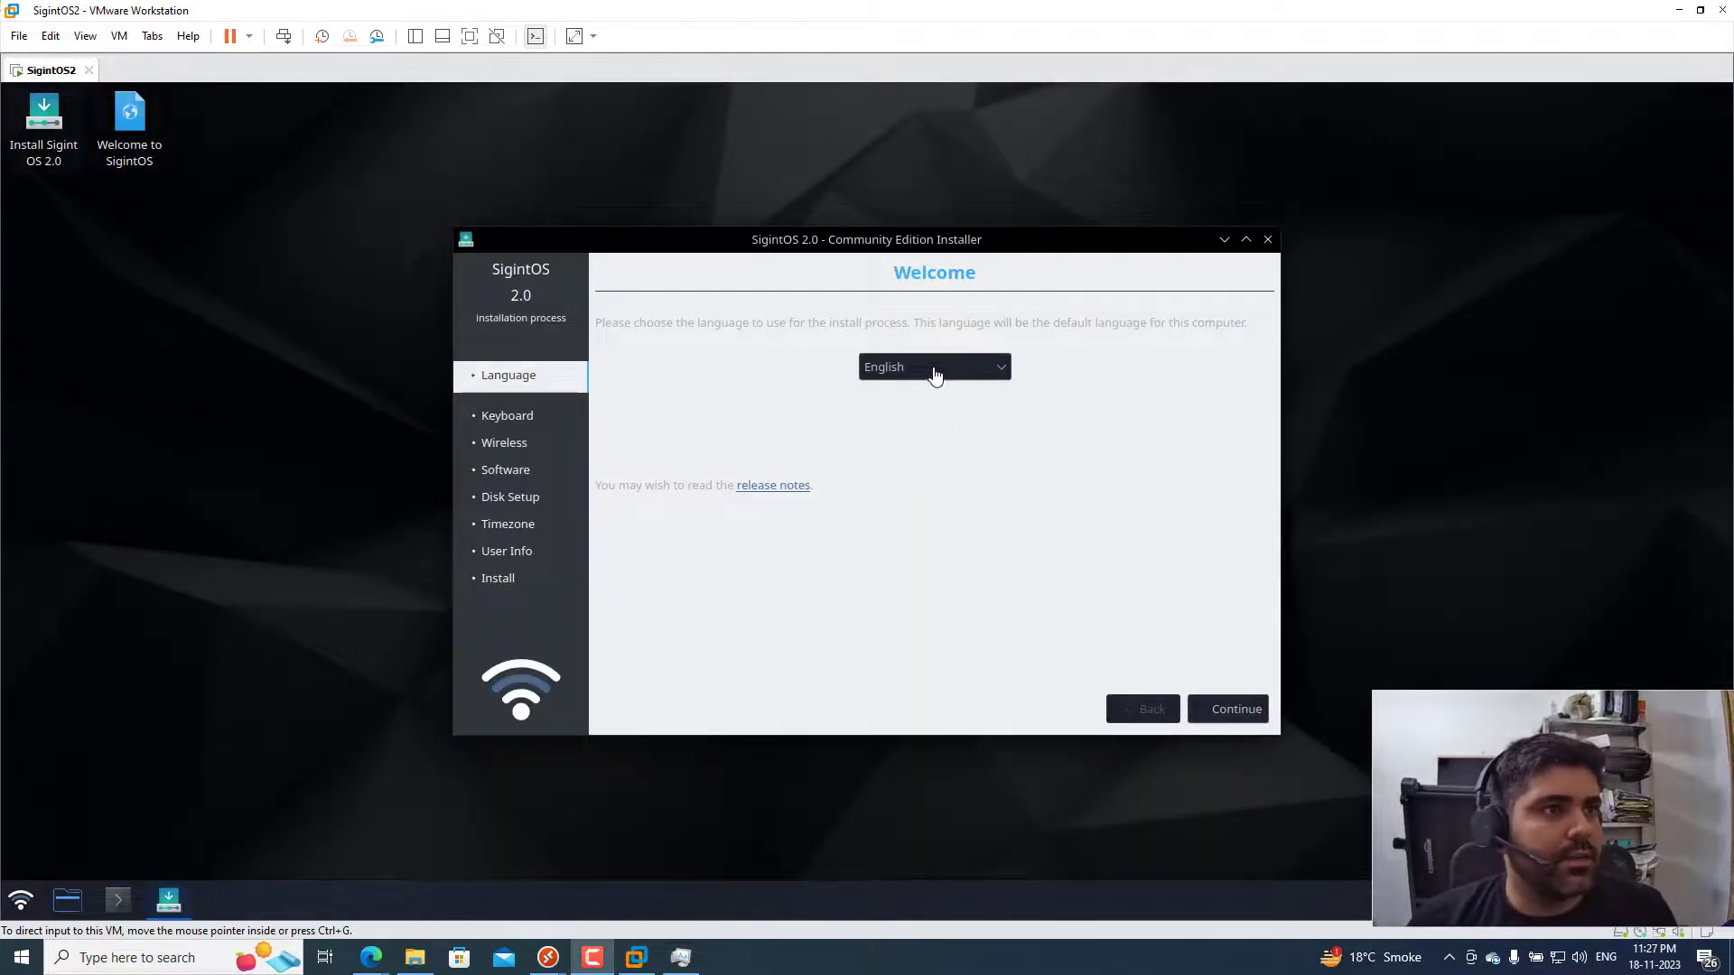
# Keep English as install language and enable third-party drivers and media formats
pyautogui.click(979, 376)
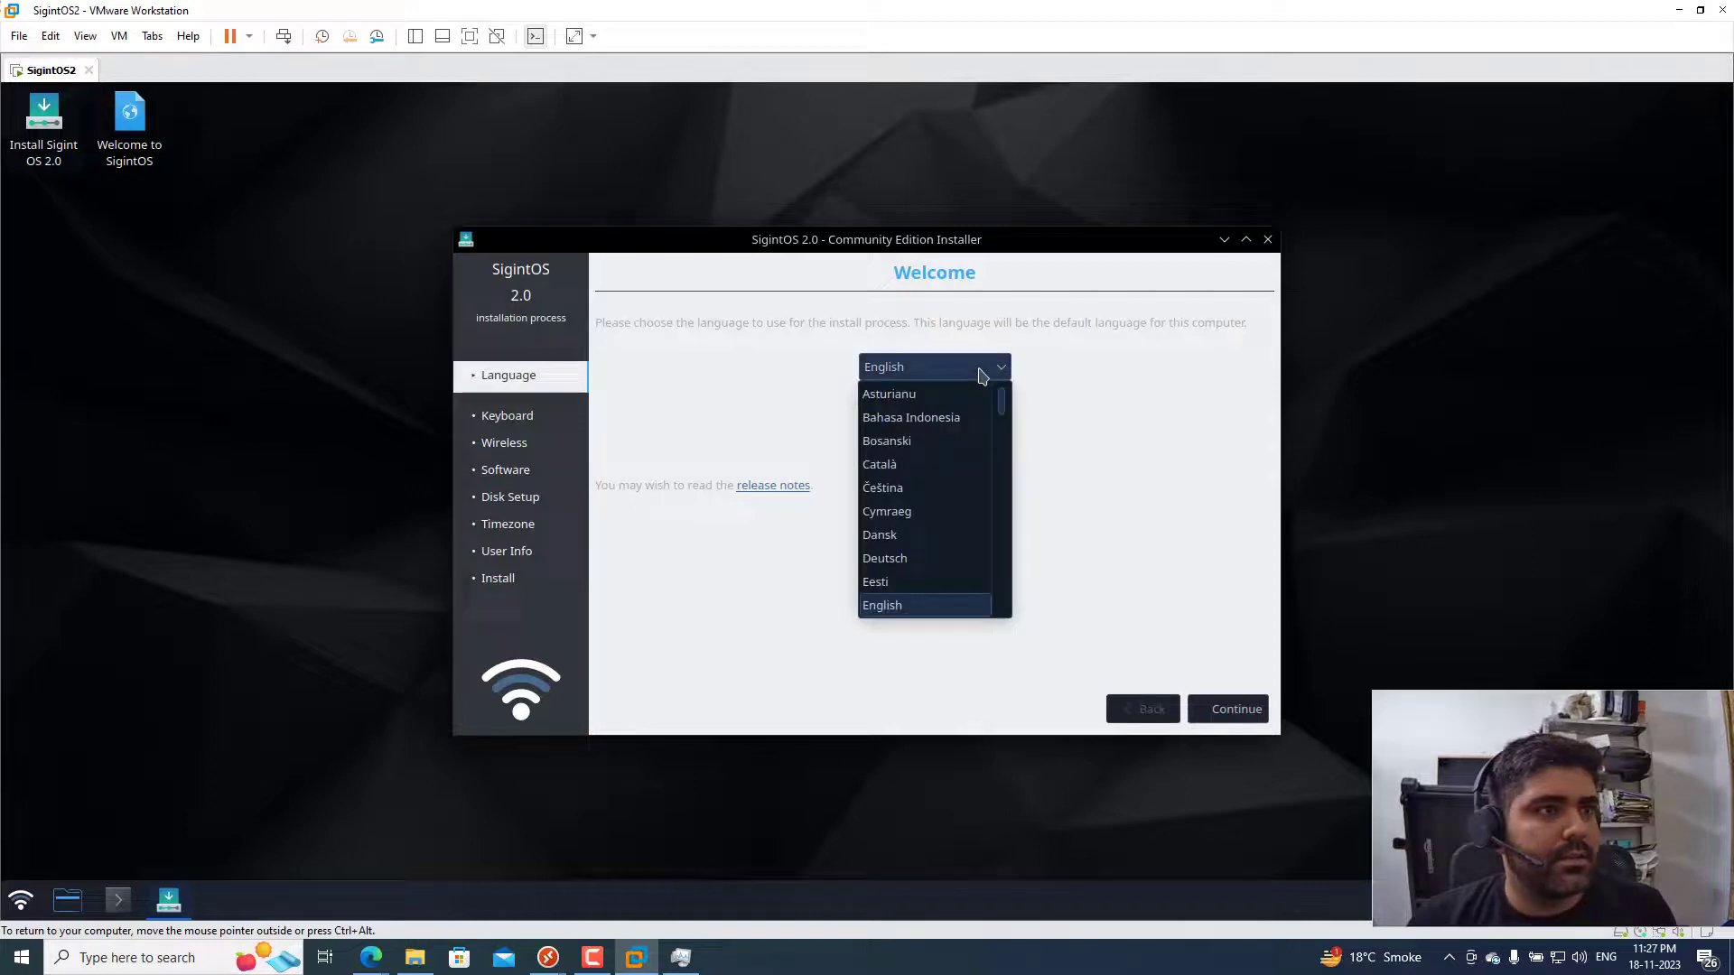
pyautogui.click(985, 370)
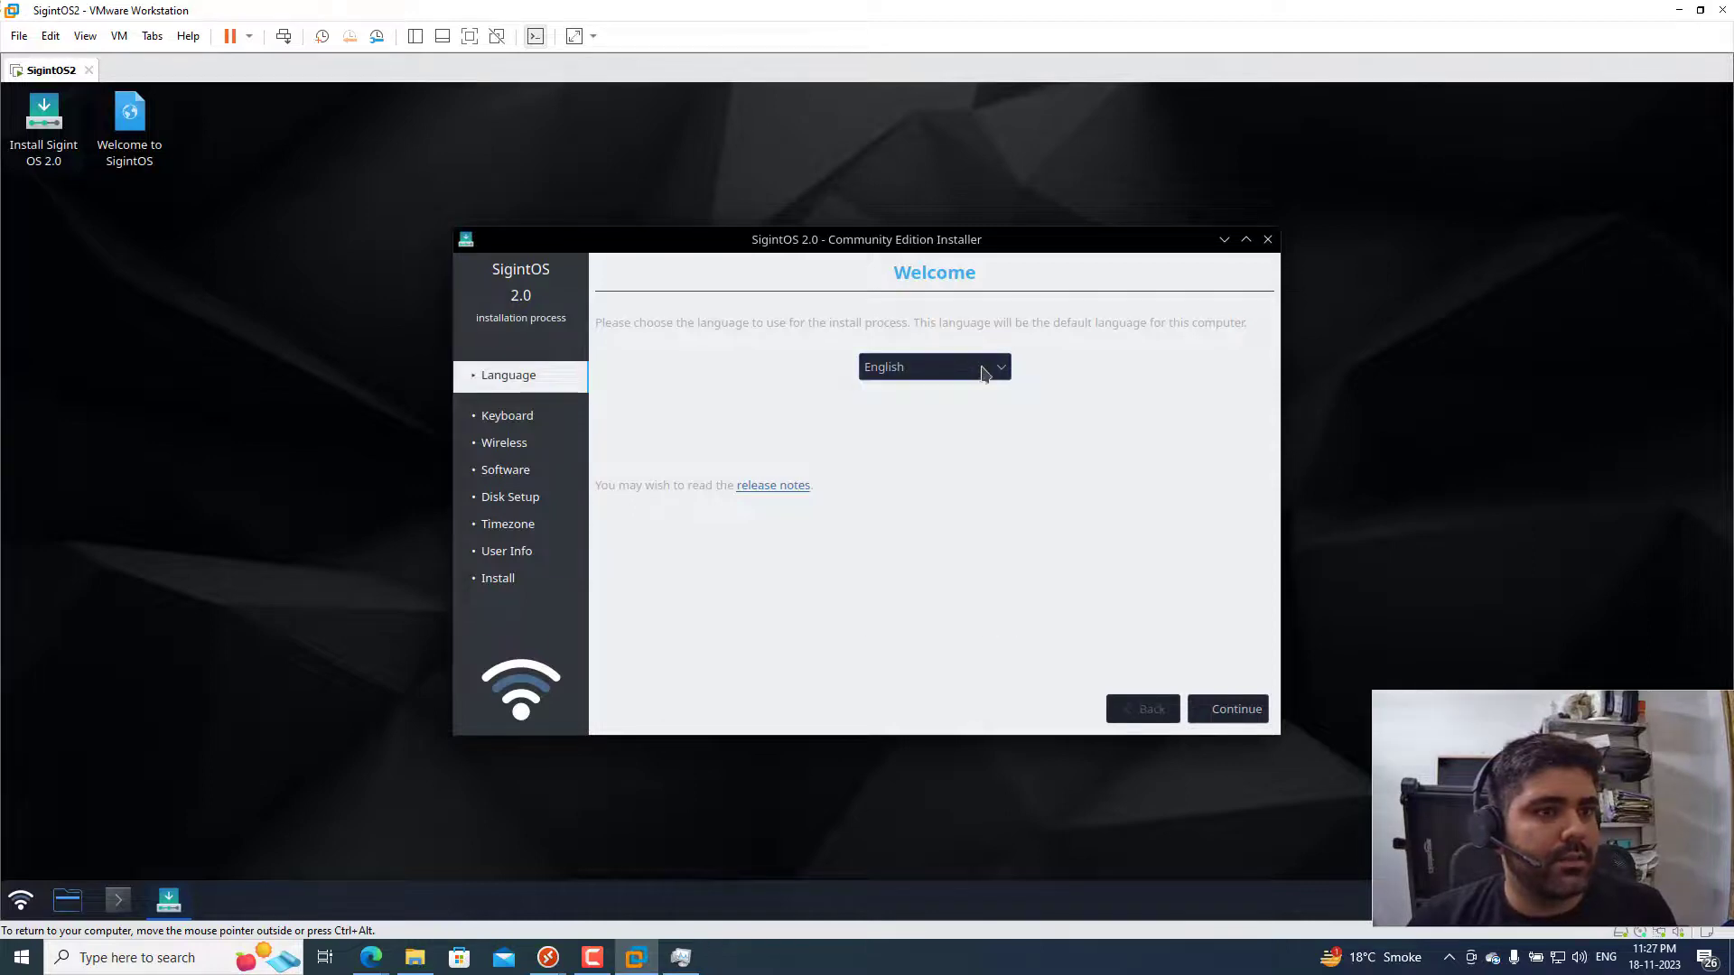
pyautogui.click(1239, 706)
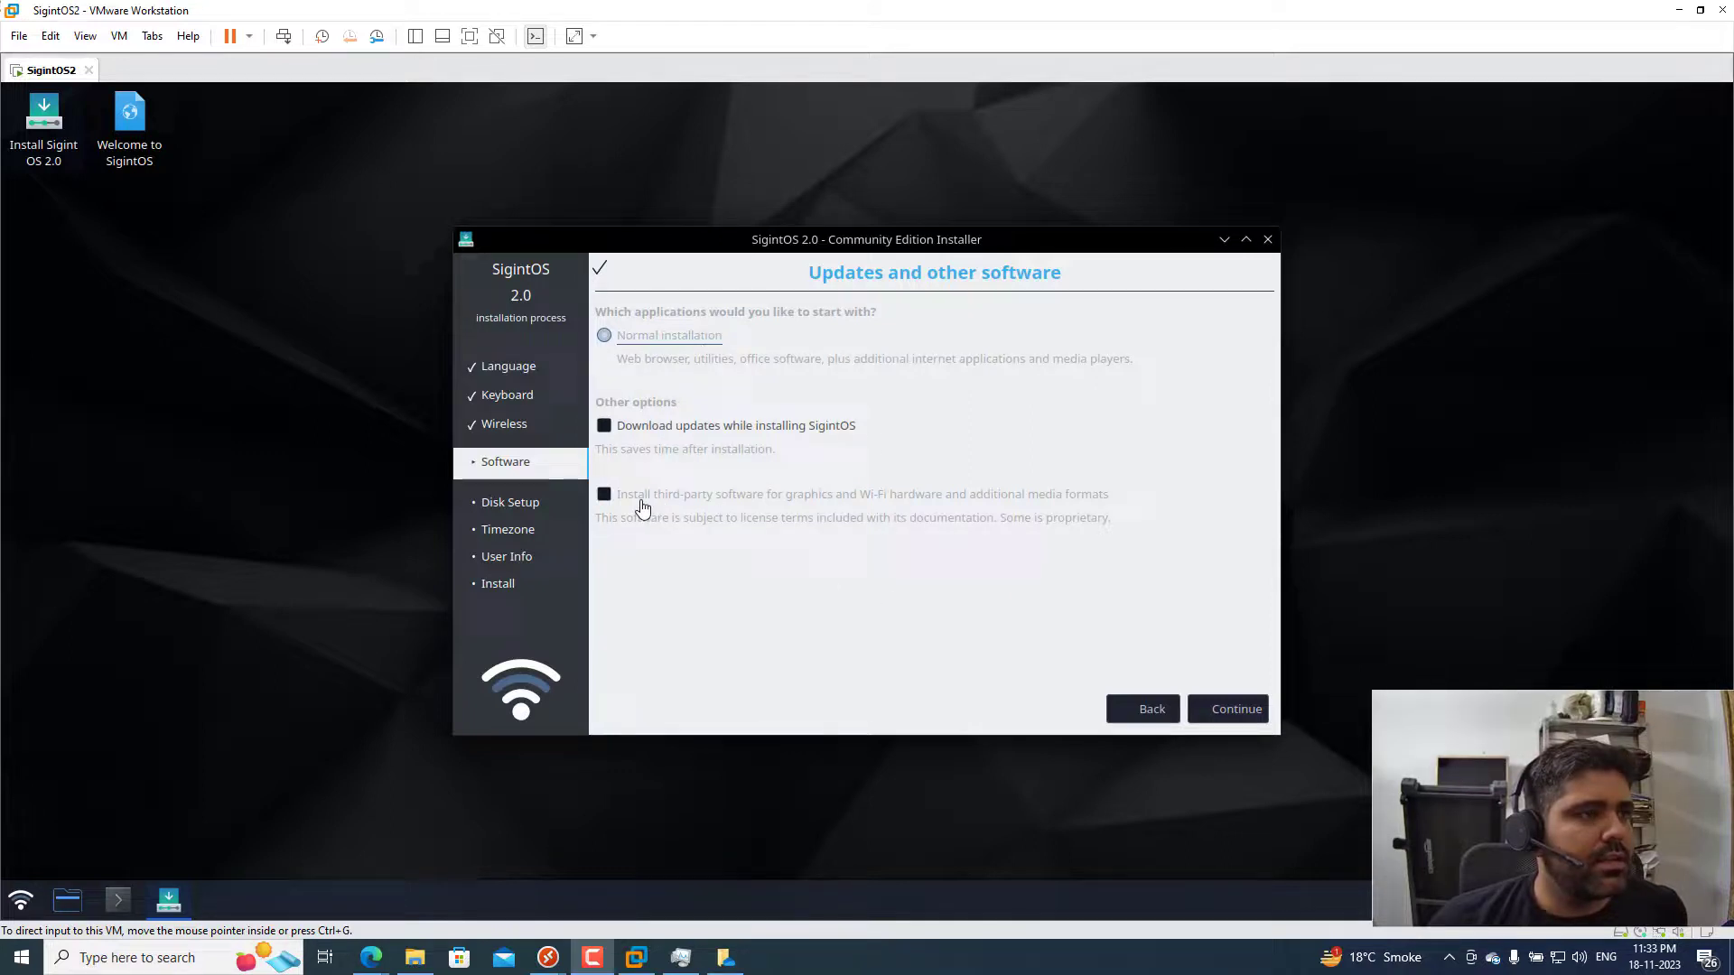
pyautogui.click(608, 495)
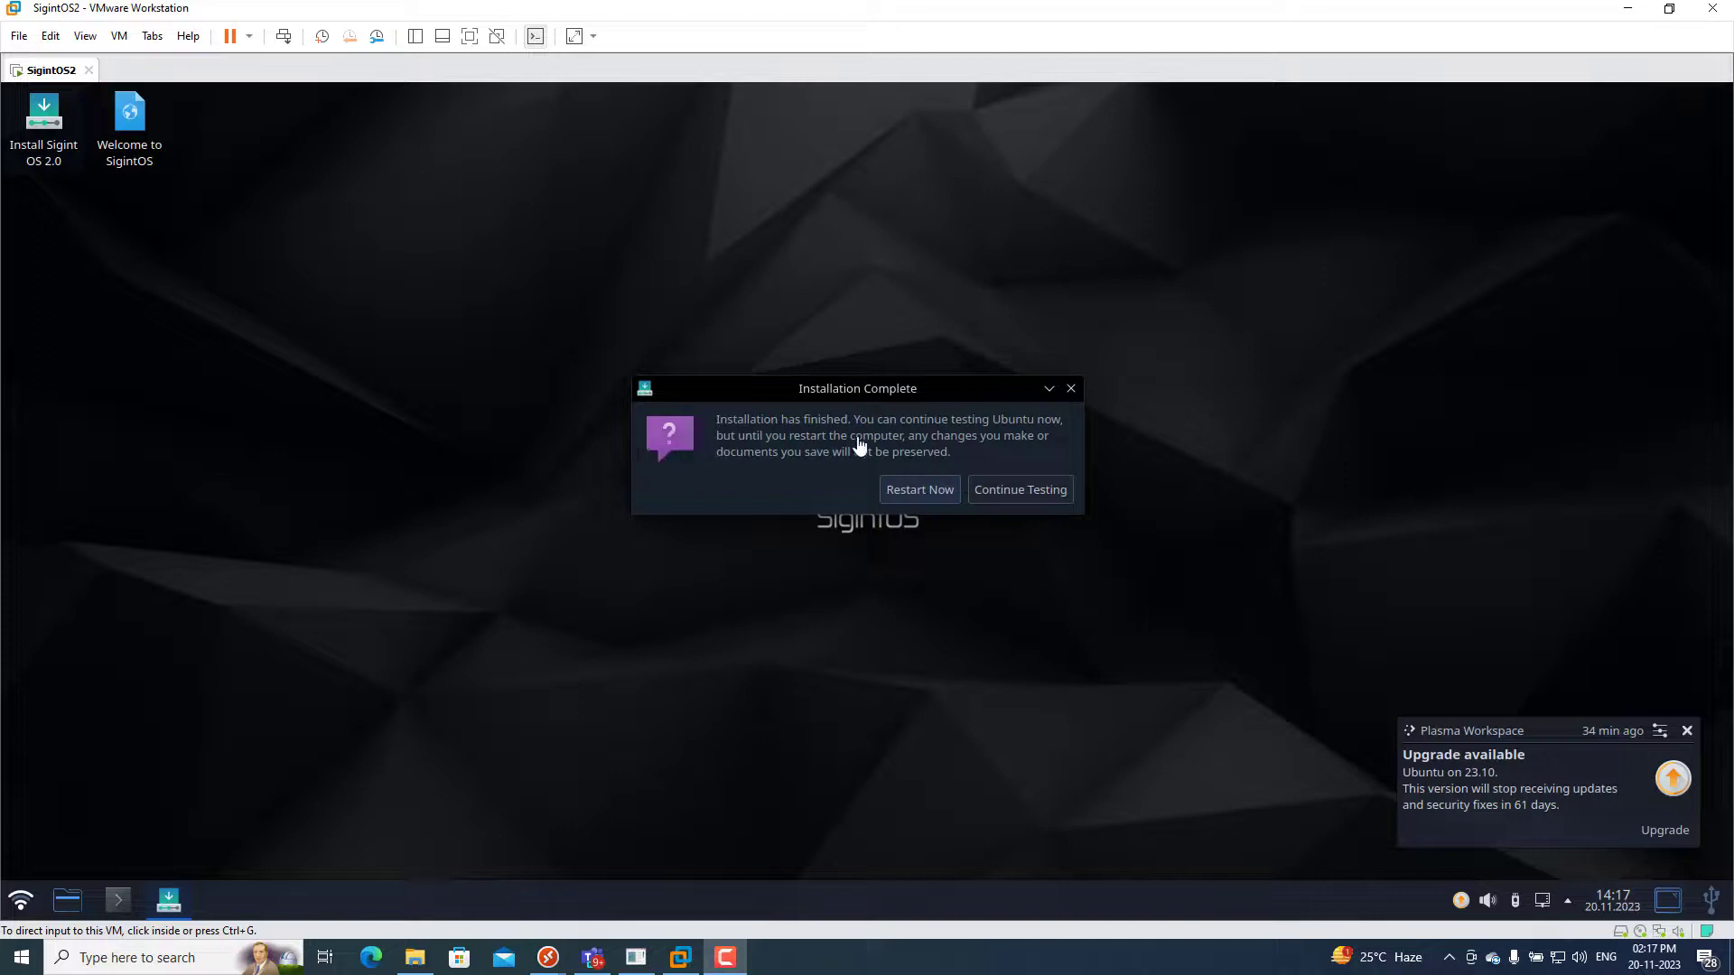
# Restart the VM into the newly installed SigintOS system
pyautogui.click(917, 496)
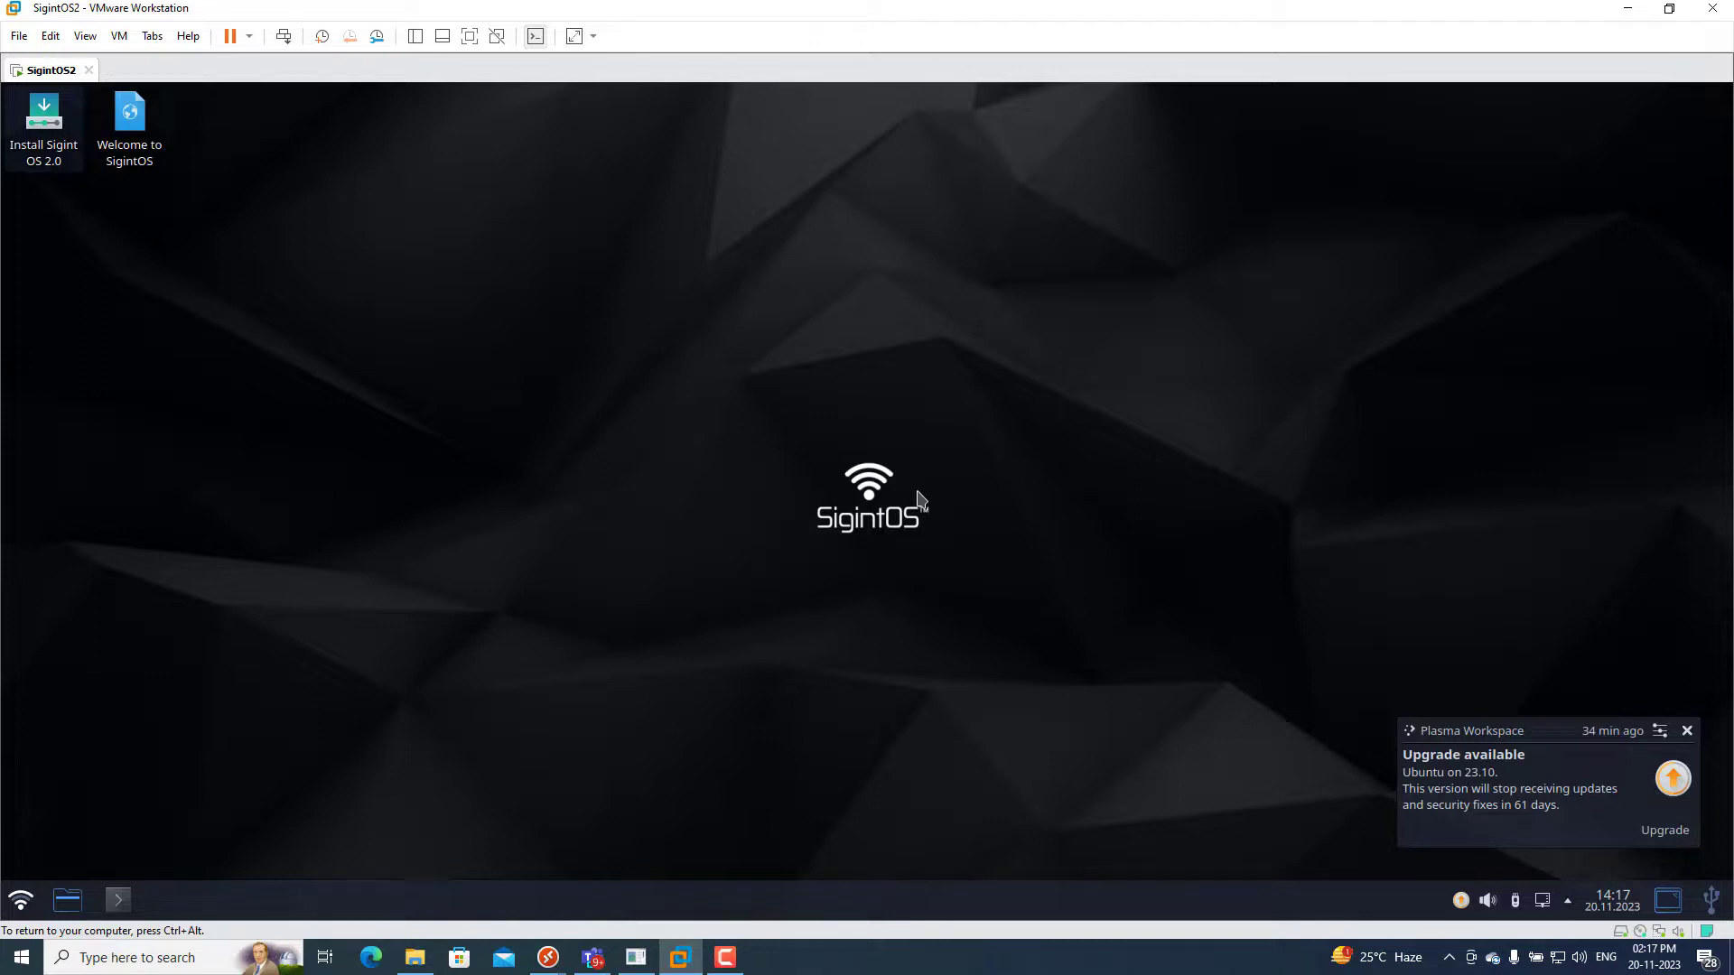